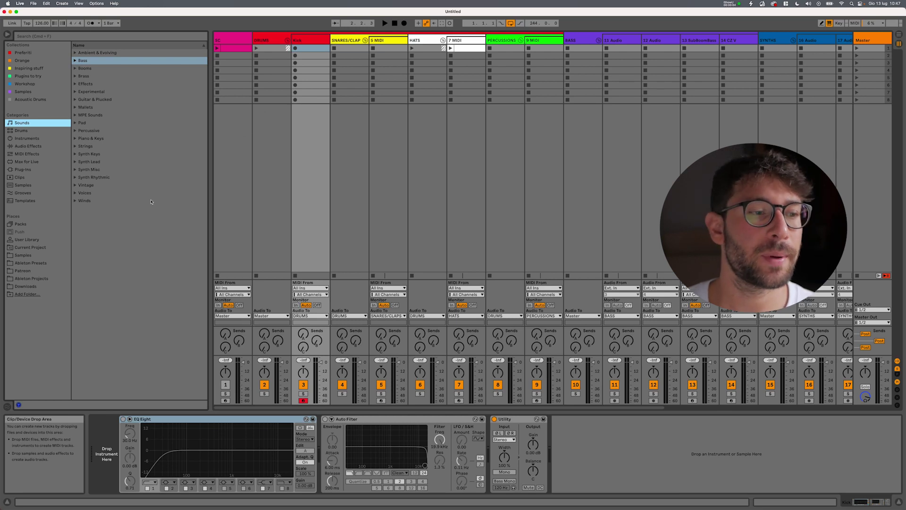
Show the installed packs and browse available packs such as Drone Lab and Creative Extensions.
{"action": "left_click", "coordinate": [19, 225]}
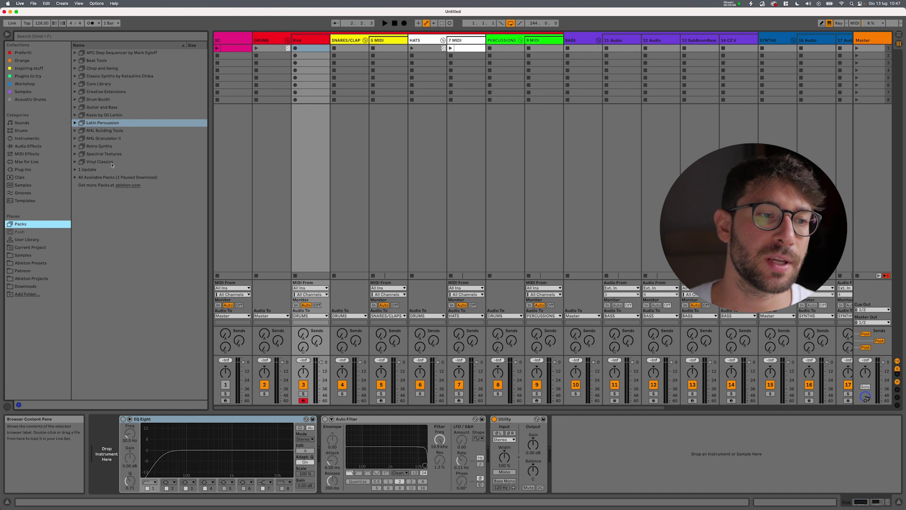
{"action": "left_click", "coordinate": [75, 179]}
{"action": "scroll", "coordinate": [134, 198], "scroll_direction": "down", "scroll_amount": 5}
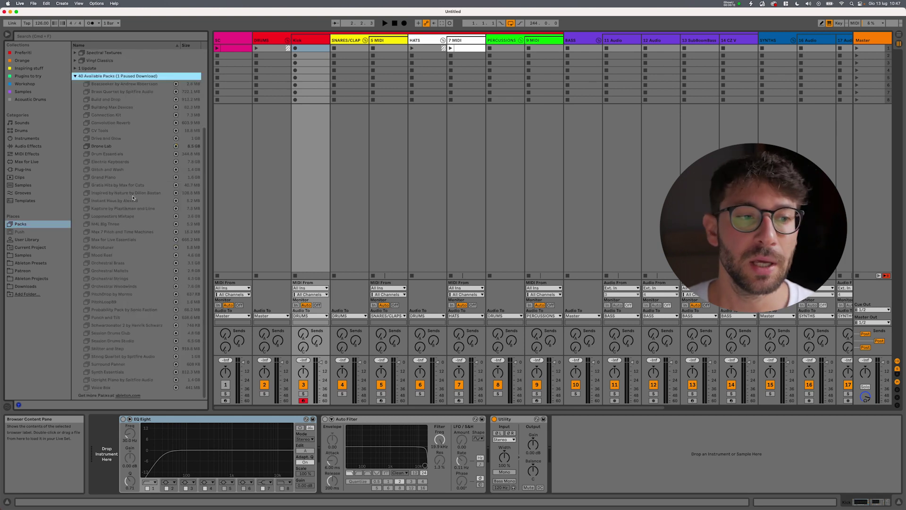
{"action": "left_click", "coordinate": [126, 147]}
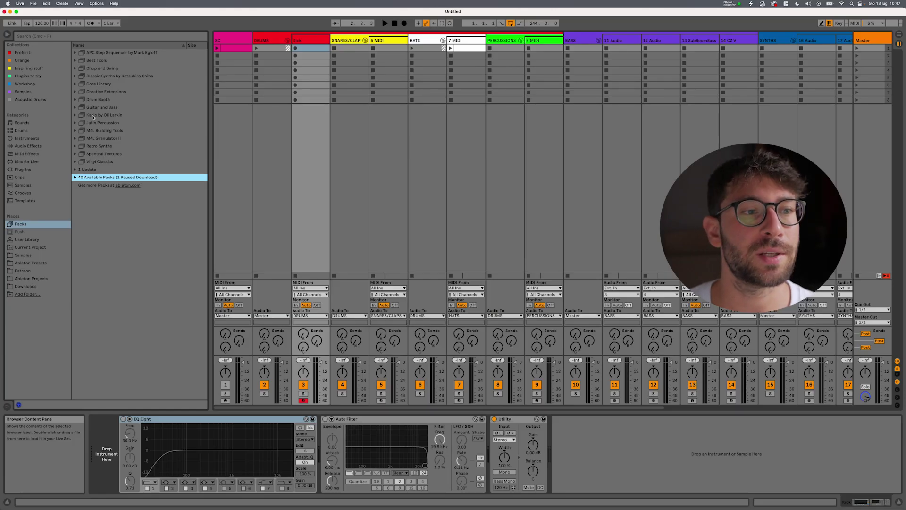
{"action": "left_click", "coordinate": [91, 93]}
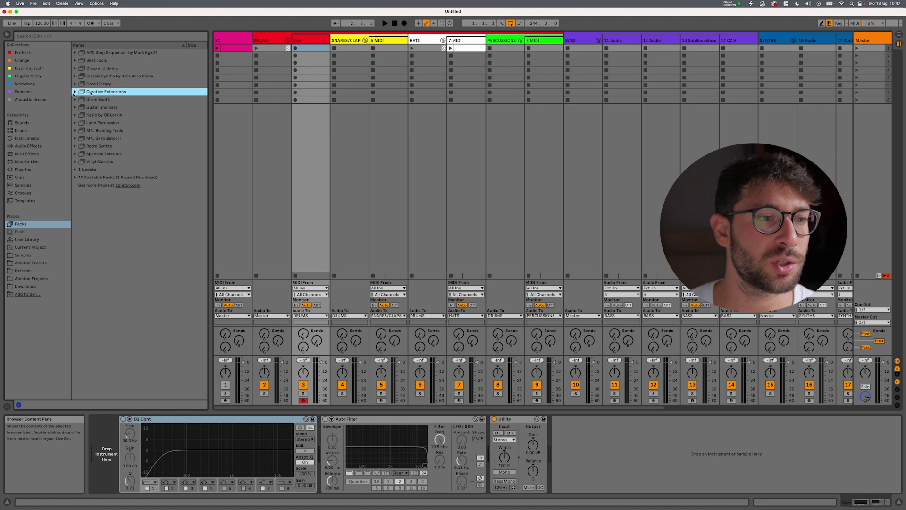
{"action": "left_click", "coordinate": [75, 92]}
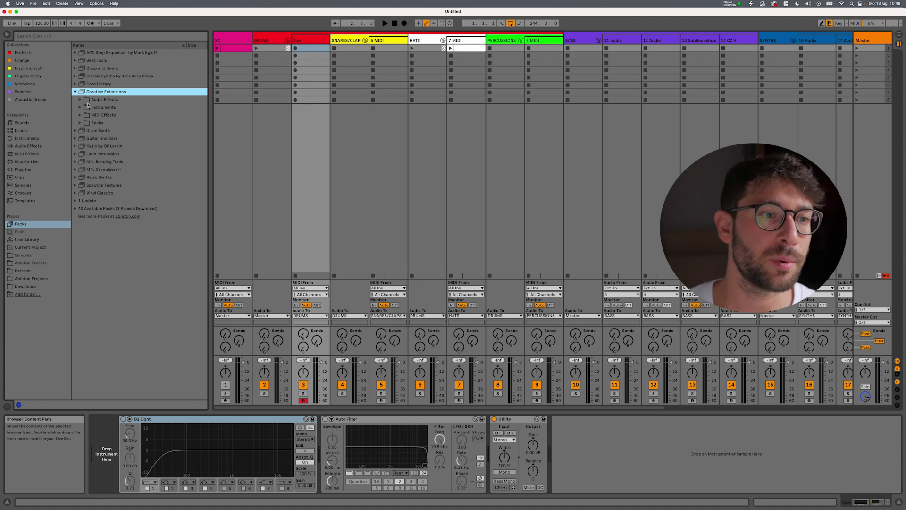
Open Latin Percussion's Clips folder and preview Afoxe Agogo, Afro Cuban Caxixi, Afro Jazz Shakers and Baion A Cabasa.
{"action": "left_click", "coordinate": [81, 154]}
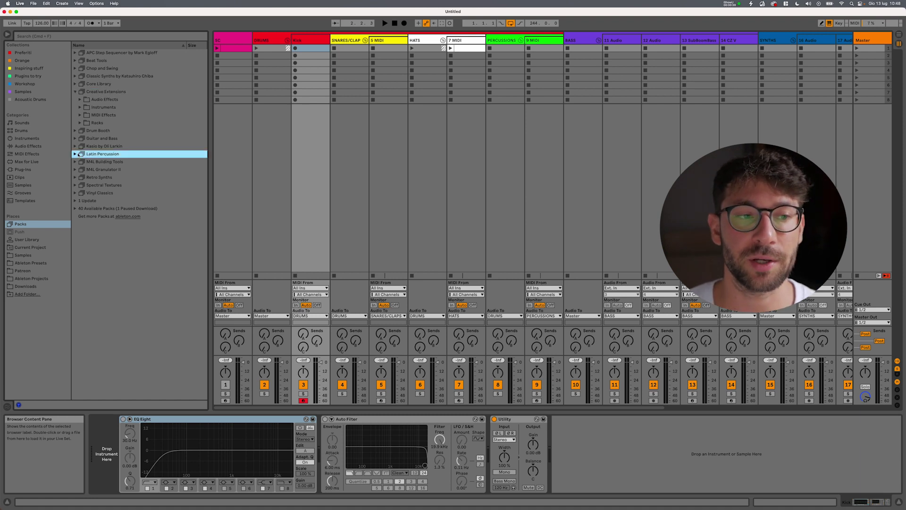
{"action": "left_click", "coordinate": [76, 154]}
{"action": "left_click", "coordinate": [80, 131]}
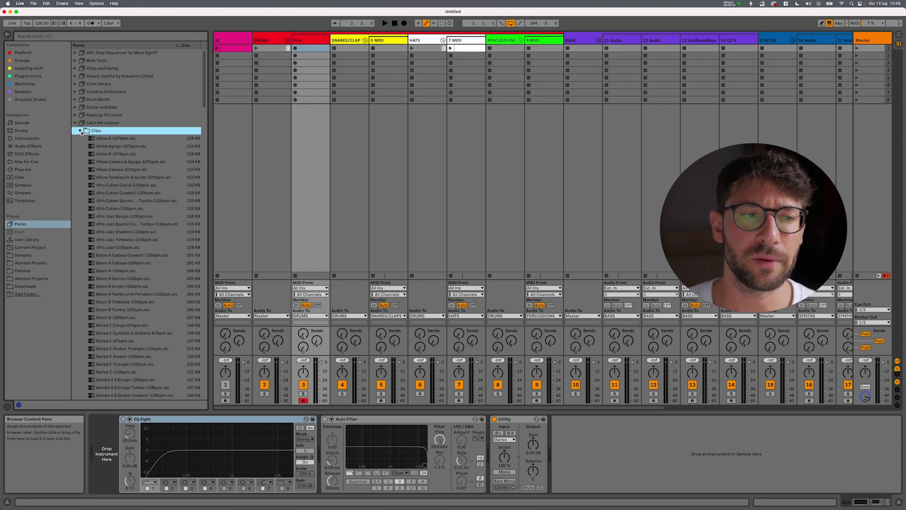
{"action": "left_click", "coordinate": [114, 145]}
{"action": "left_click", "coordinate": [115, 185]}
{"action": "left_click", "coordinate": [128, 233]}
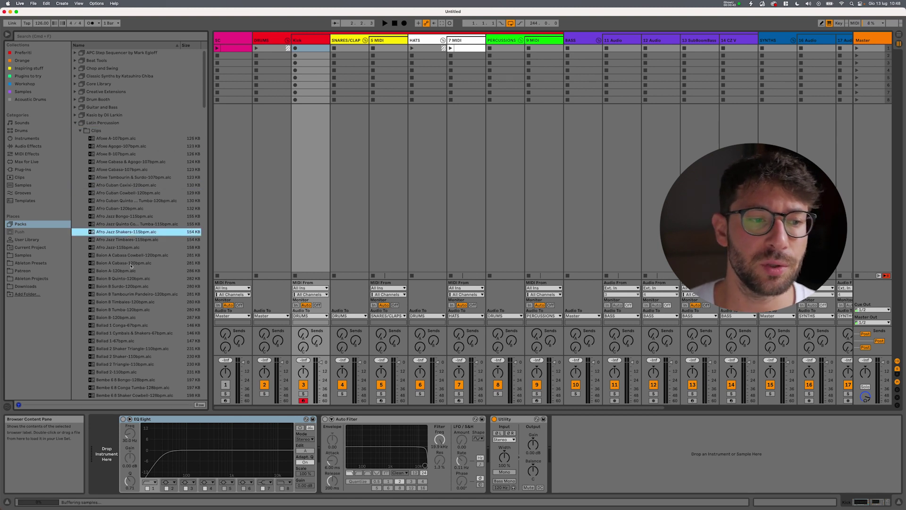
{"action": "left_click", "coordinate": [131, 264]}
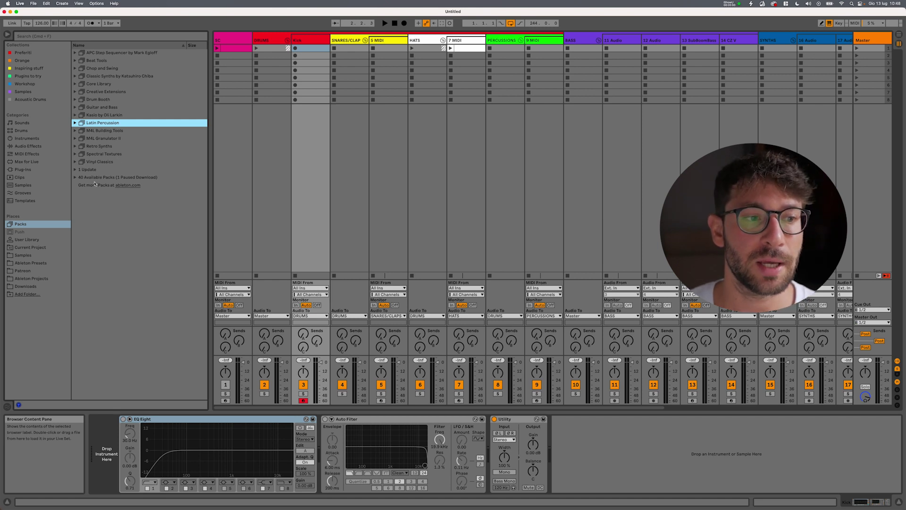
Switch to Chrome and scroll through the Packs list on the Ableton account page.
{"action": "left_click", "coordinate": [124, 186]}
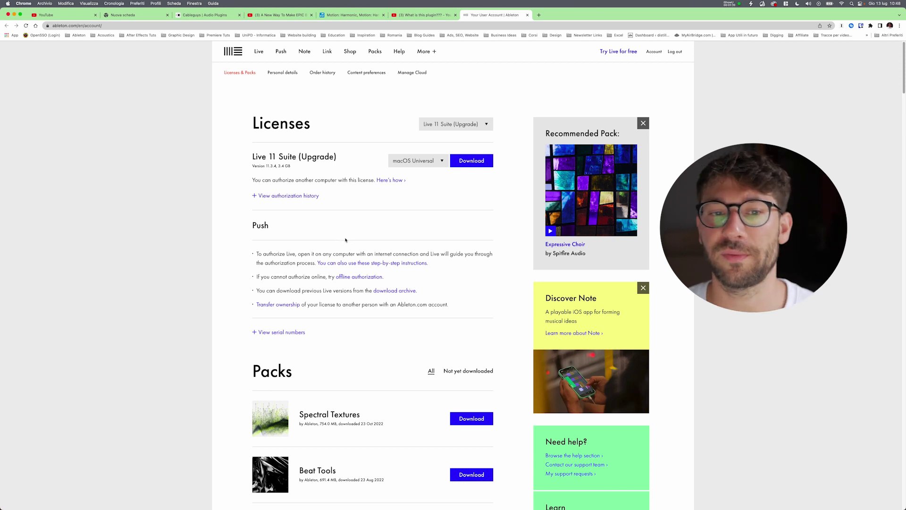
{"action": "scroll", "coordinate": [345, 240], "scroll_direction": "down", "scroll_amount": 7}
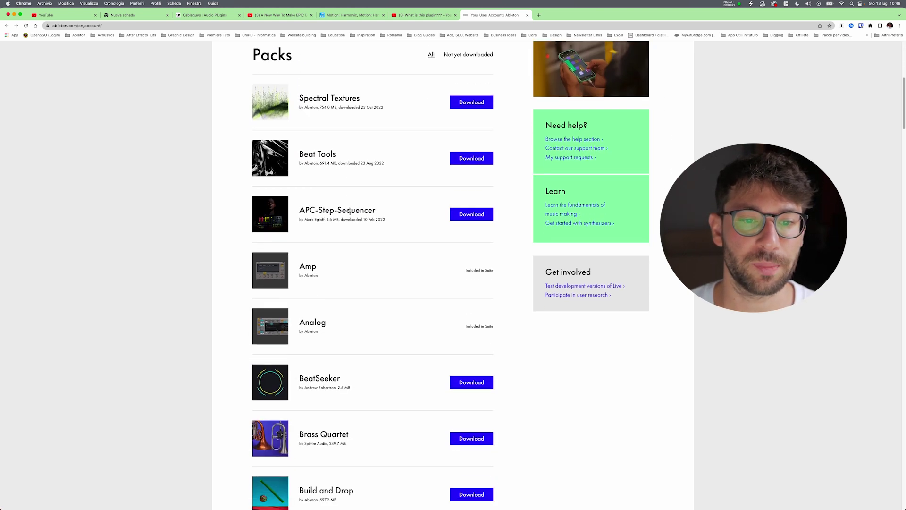
{"action": "scroll", "coordinate": [350, 211], "scroll_direction": "down", "scroll_amount": 11}
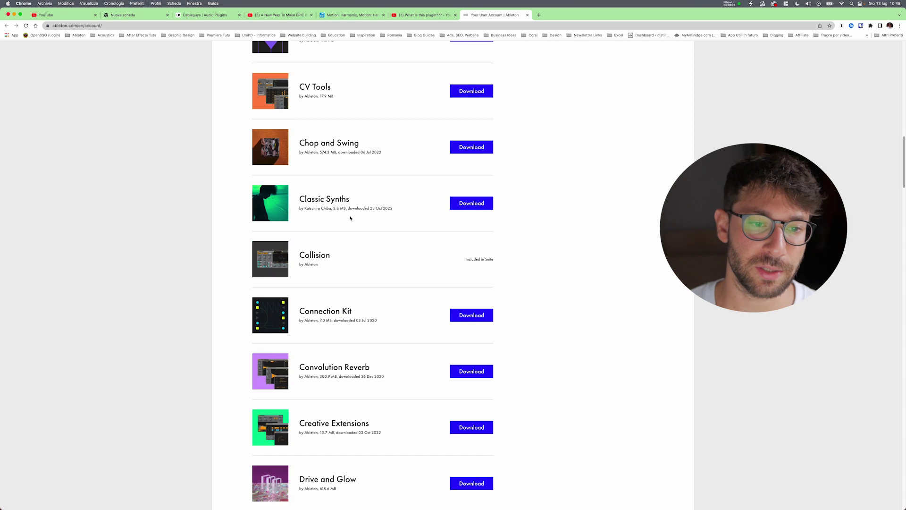
{"action": "scroll", "coordinate": [350, 218], "scroll_direction": "down", "scroll_amount": 2}
{"action": "scroll", "coordinate": [304, 285], "scroll_direction": "up", "scroll_amount": 5}
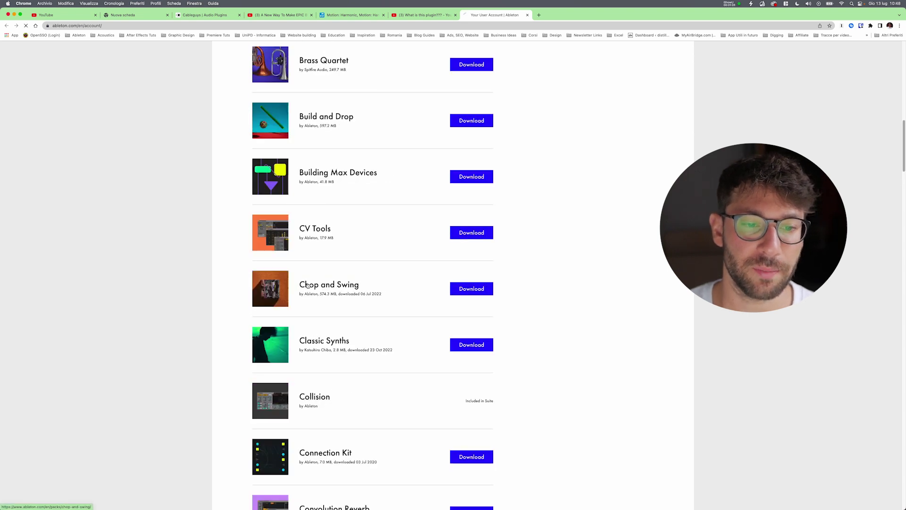
{"action": "scroll", "coordinate": [452, 178], "scroll_direction": "down", "scroll_amount": 4}
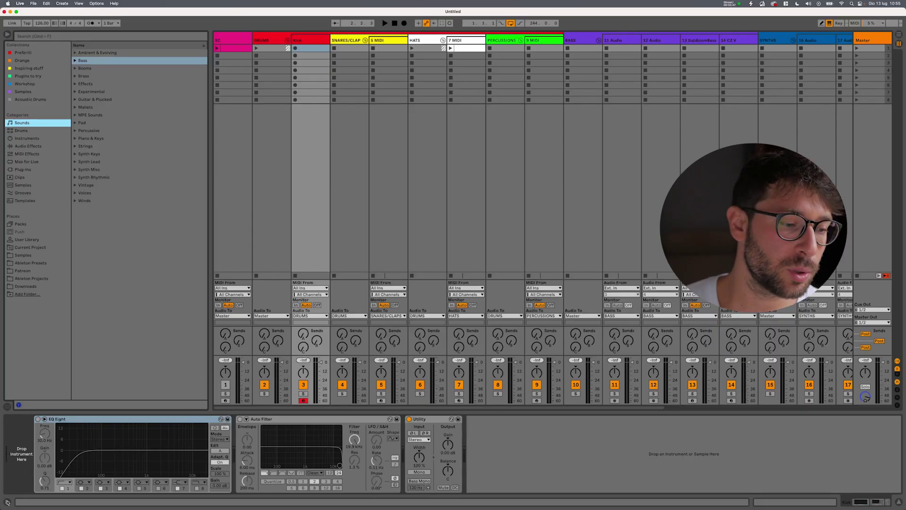
Turn on the Info View help panel at the bottom left.
{"action": "left_click", "coordinate": [9, 502]}
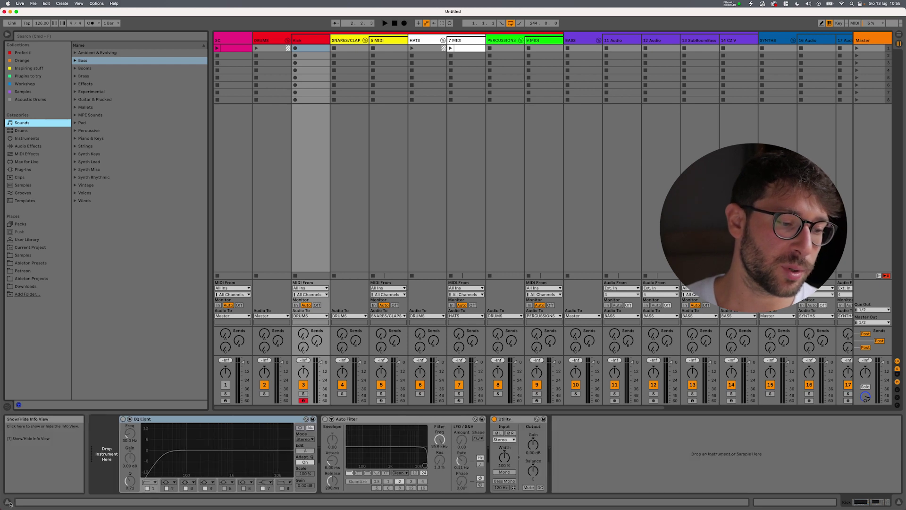
{"action": "mouse_move", "coordinate": [51, 433]}
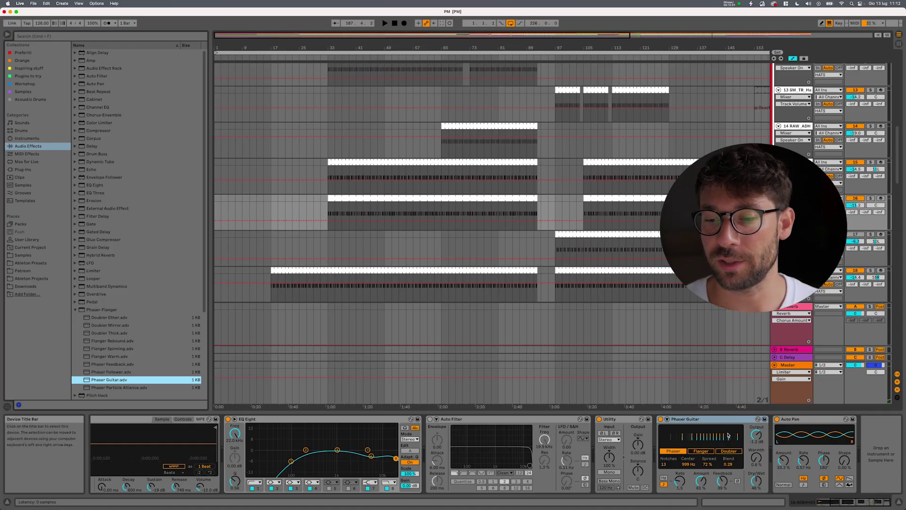
Hot-swap Phaser Guitar for Flanger Rebound, Hybrid Reverb and Saturator, then undo back to Phaser Guitar.
{"action": "left_click", "coordinate": [758, 419]}
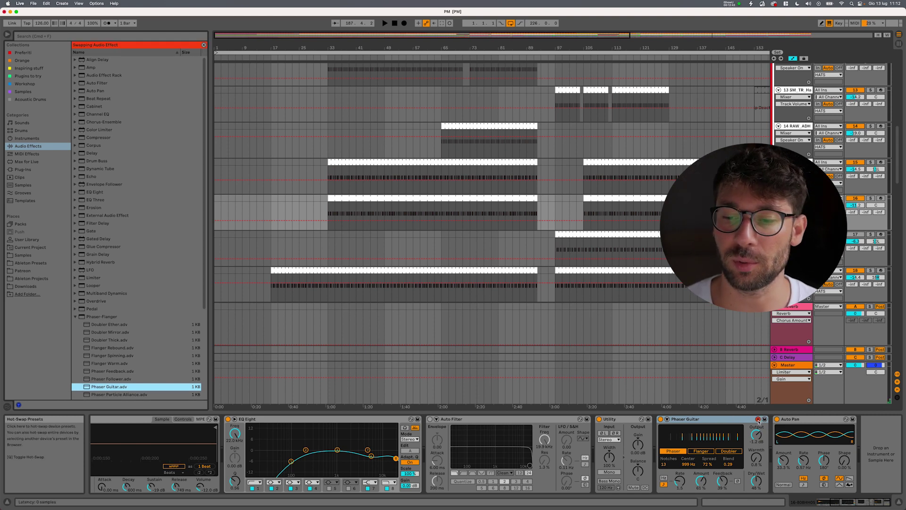
{"action": "scroll", "coordinate": [110, 306], "scroll_direction": "down", "scroll_amount": 2}
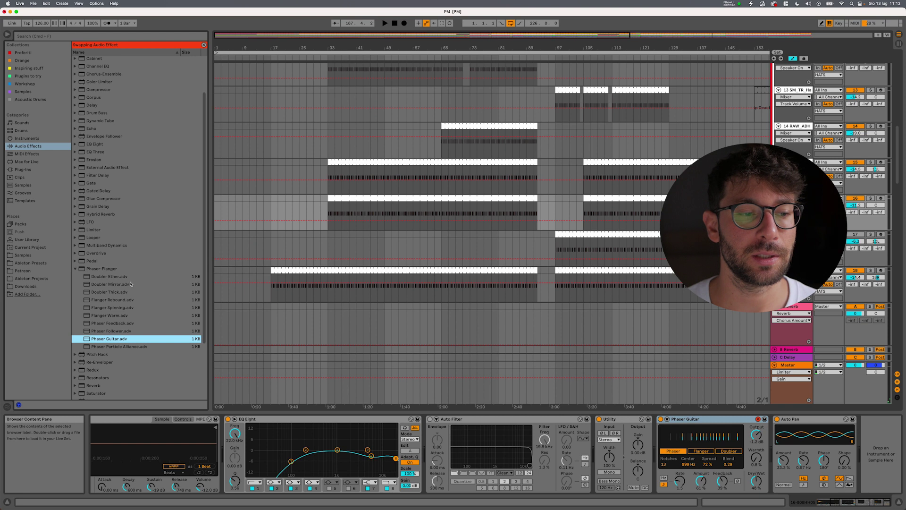
{"action": "scroll", "coordinate": [112, 281], "scroll_direction": "down", "scroll_amount": 2}
{"action": "left_click", "coordinate": [113, 251]}
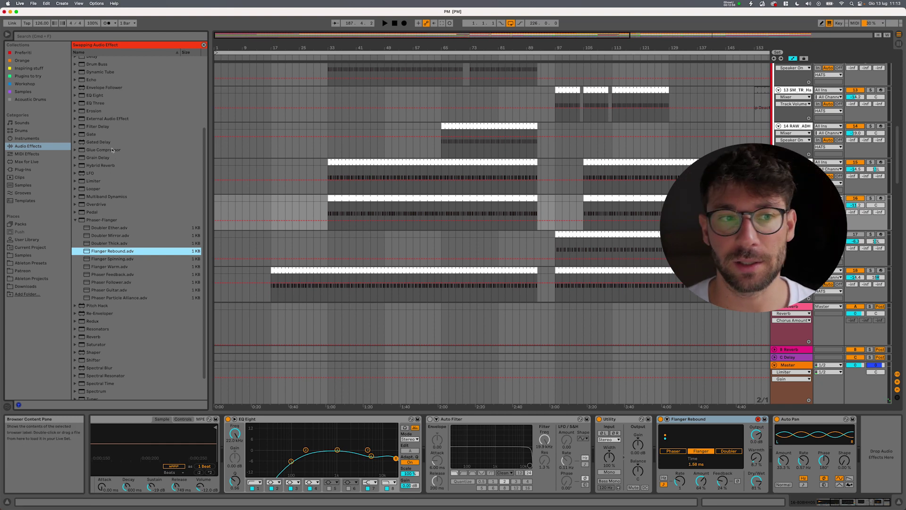
{"action": "left_click", "coordinate": [114, 166]}
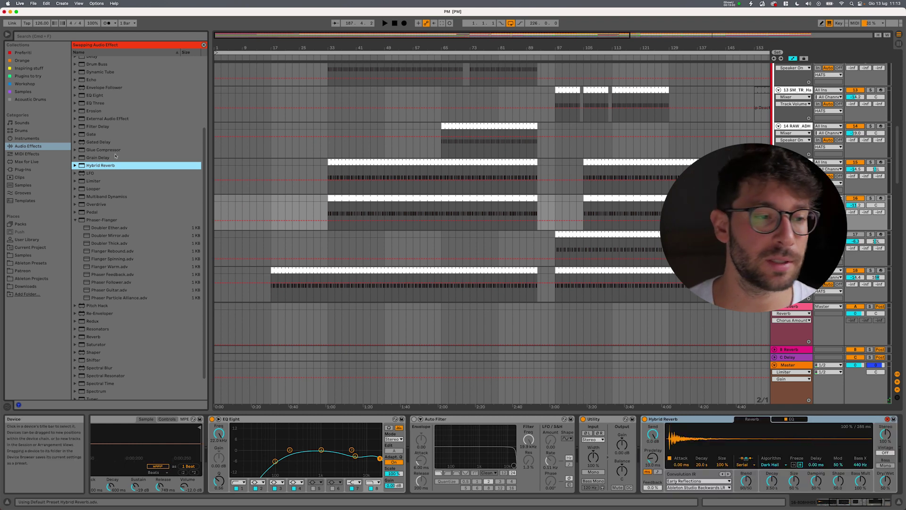
{"action": "scroll", "coordinate": [115, 157], "scroll_direction": "down", "scroll_amount": 1}
{"action": "left_click", "coordinate": [96, 332]}
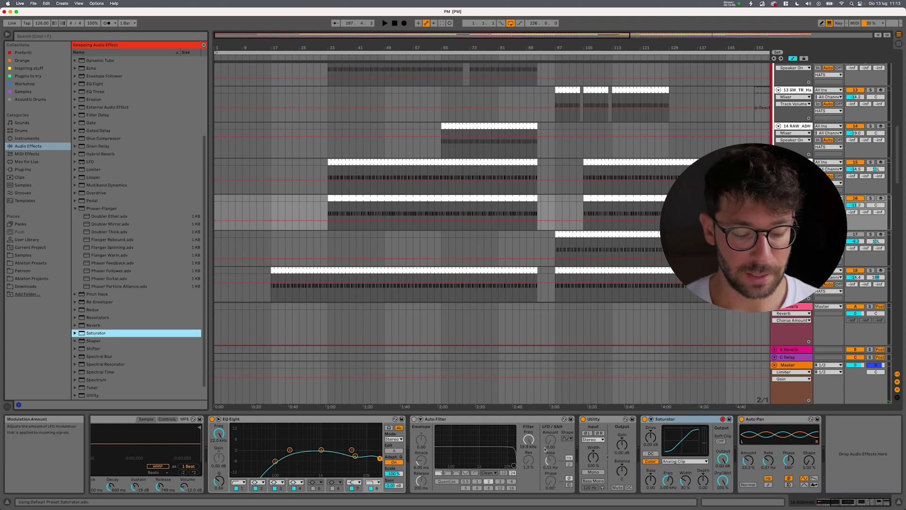
{"action": "key", "text": "q"}
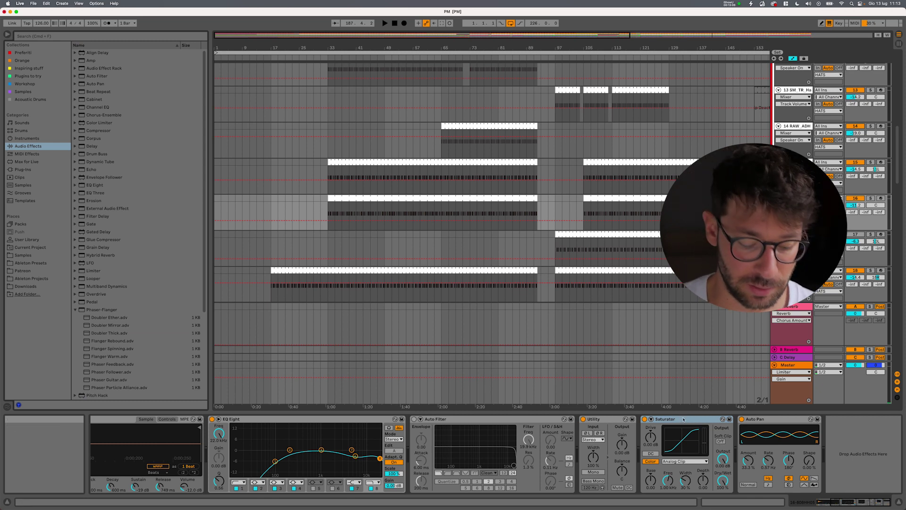
{"action": "key", "text": "super+z"}
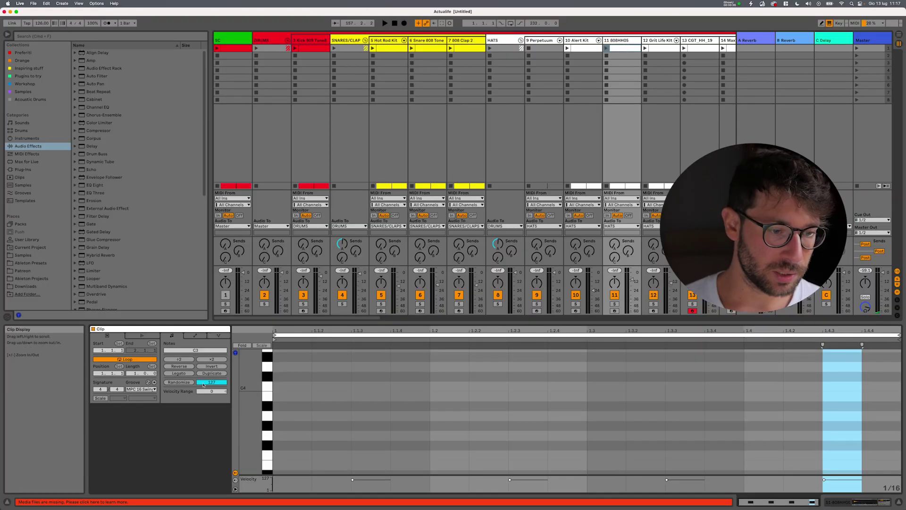
Open the clip's groove choices, view the SC clip's notes and select all clips.
{"action": "left_click", "coordinate": [141, 388]}
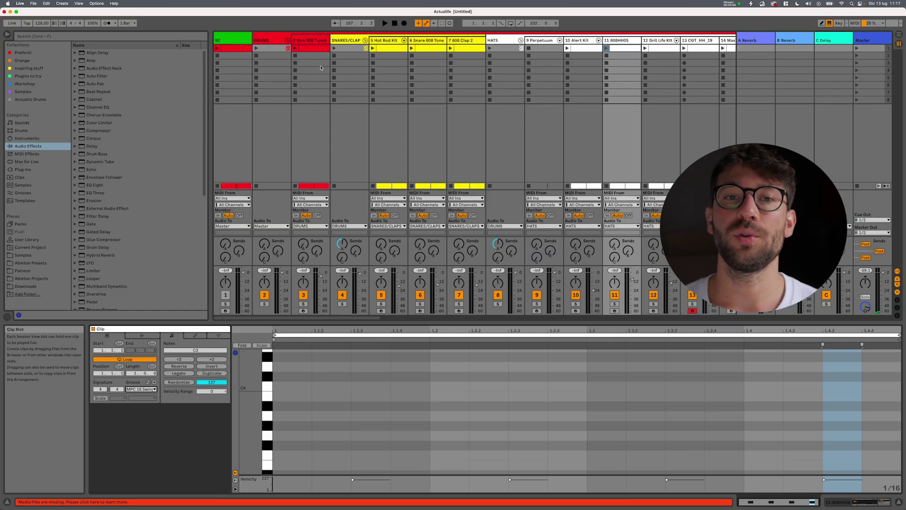
{"action": "left_click", "coordinate": [239, 48]}
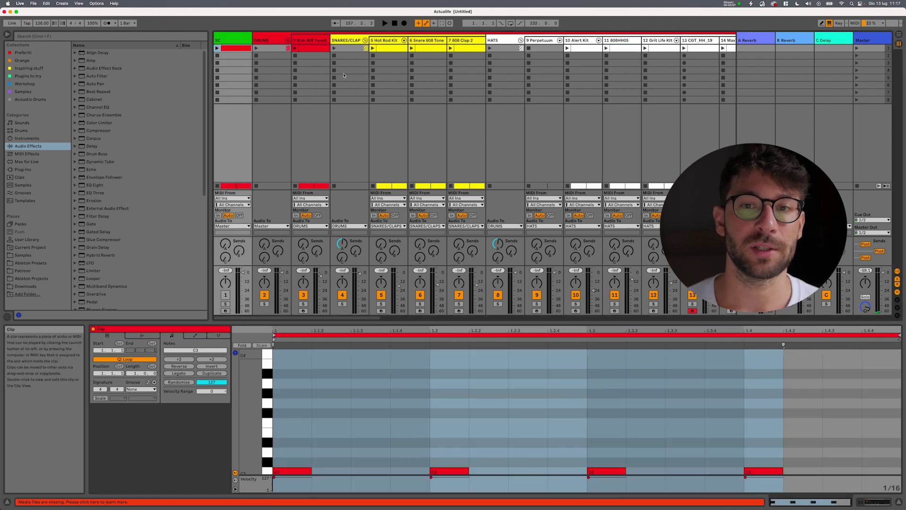
{"action": "scroll", "coordinate": [472, 94], "scroll_direction": "right", "scroll_amount": 15}
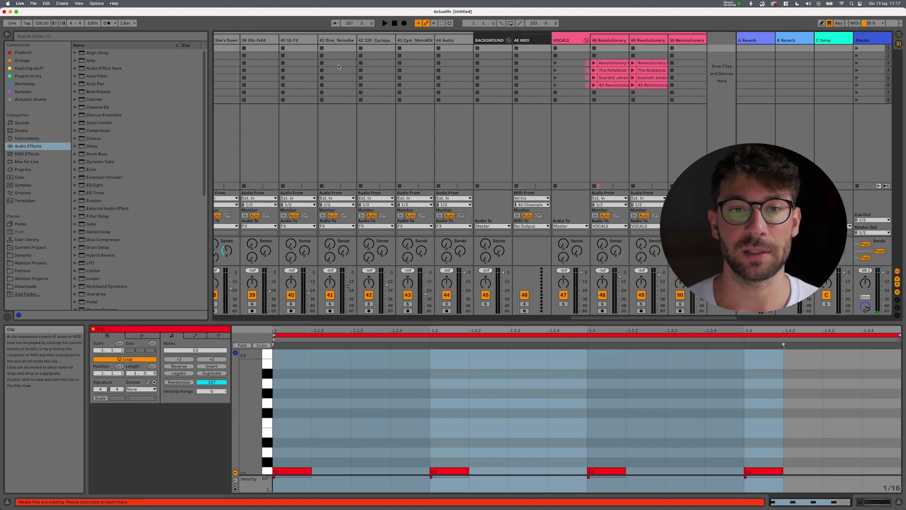
{"action": "scroll", "coordinate": [372, 73], "scroll_direction": "left", "scroll_amount": 6}
{"action": "key", "text": "super+a"}
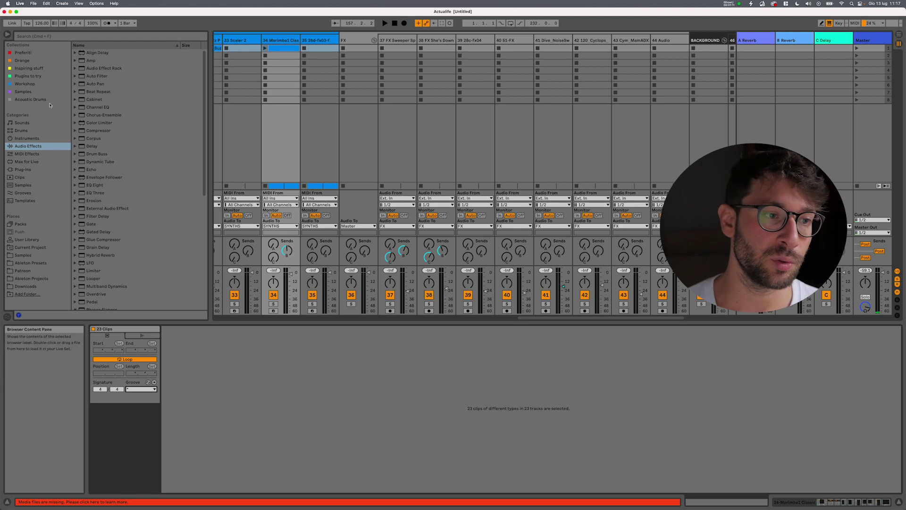
Show the Grooves library and pick Hip Hop Push Pull 16ths 80 bpm.
{"action": "left_click", "coordinate": [21, 193]}
{"action": "scroll", "coordinate": [135, 180], "scroll_direction": "down", "scroll_amount": 6}
{"action": "left_click", "coordinate": [133, 206]}
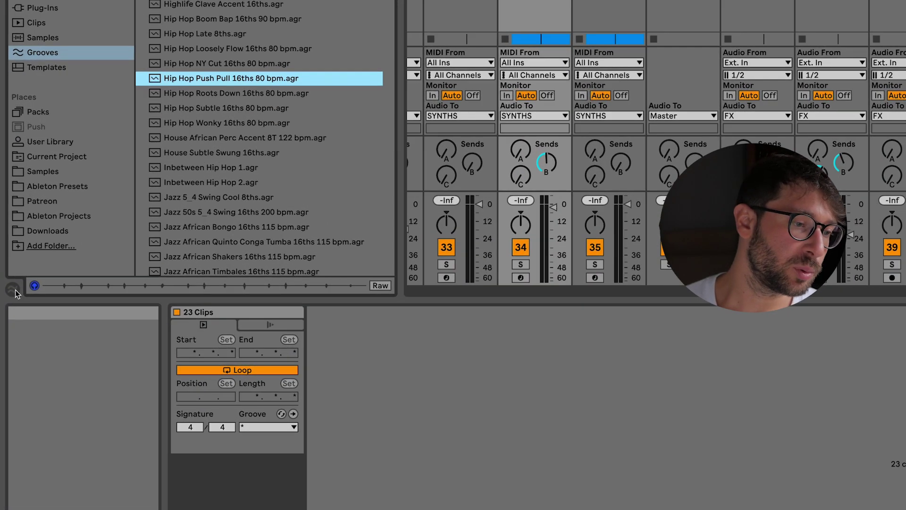
Drag Funk Uptempo 16ths into the Groove Pool, select MPC 16 Swing-53 and open a MIDI clip.
{"action": "left_click", "coordinate": [13, 289]}
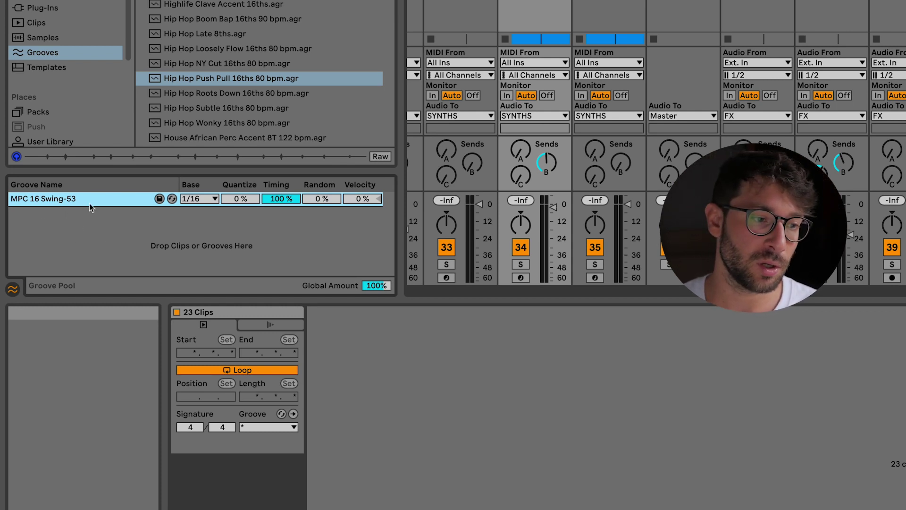
{"action": "left_click_drag", "start_coordinate": [227, 78], "coordinate": [155, 222]}
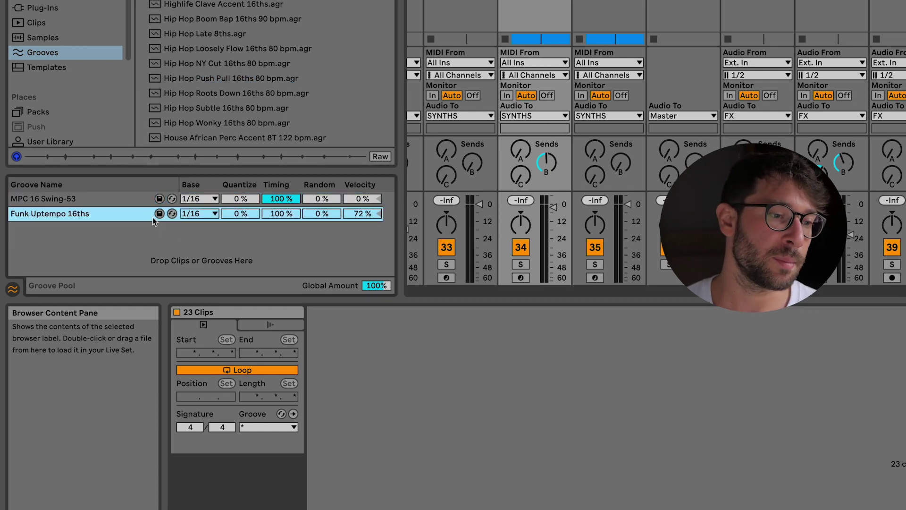
{"action": "left_click", "coordinate": [90, 197]}
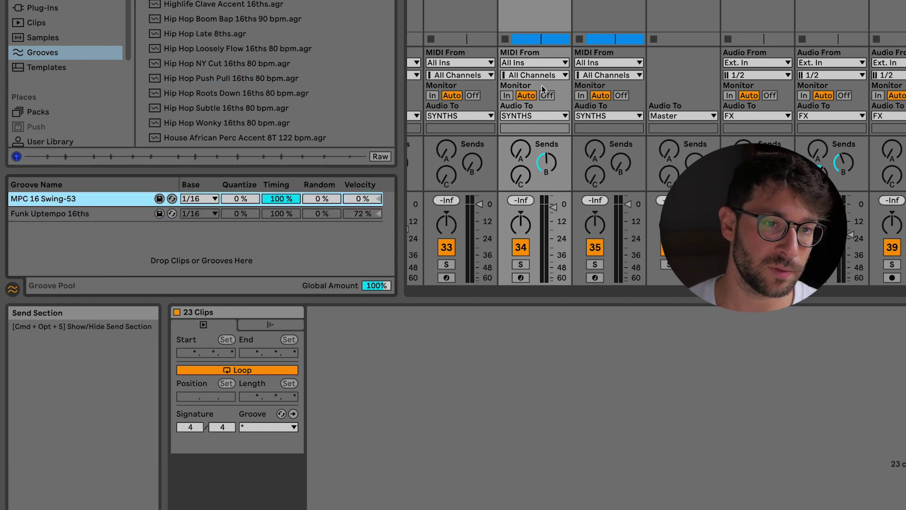
{"action": "left_click", "coordinate": [108, 216]}
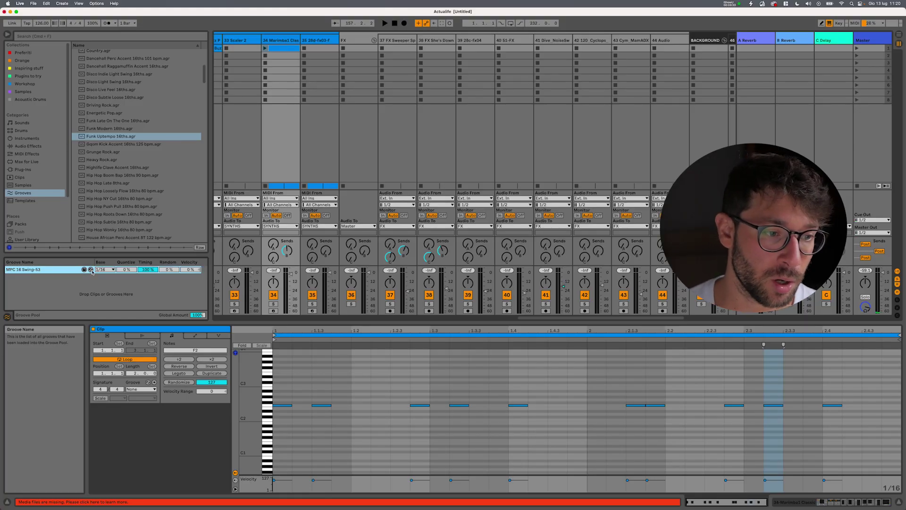
Hot-swap MPC 16 Swing-53 for the Swing 16ths 59 groove.
{"action": "left_click", "coordinate": [91, 269]}
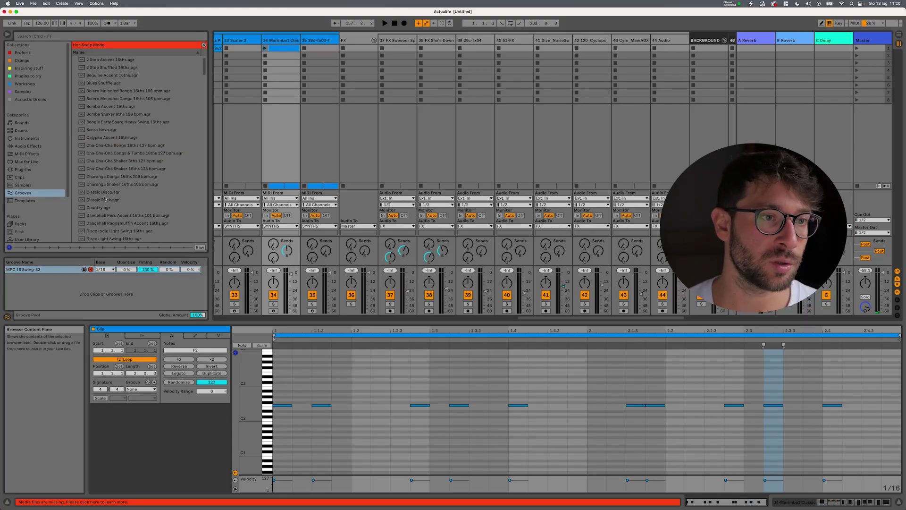
{"action": "scroll", "coordinate": [108, 188], "scroll_direction": "down", "scroll_amount": 20}
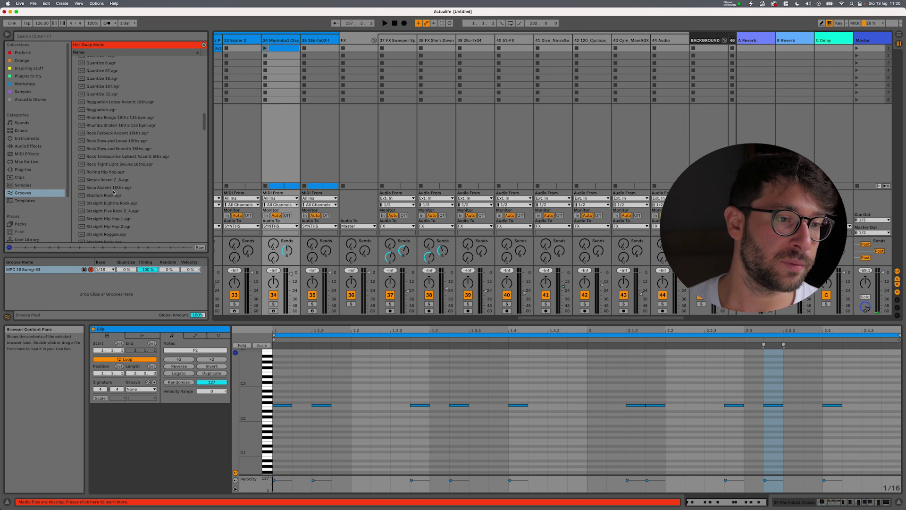
{"action": "scroll", "coordinate": [113, 192], "scroll_direction": "down", "scroll_amount": 10}
{"action": "scroll", "coordinate": [111, 181], "scroll_direction": "up", "scroll_amount": 3}
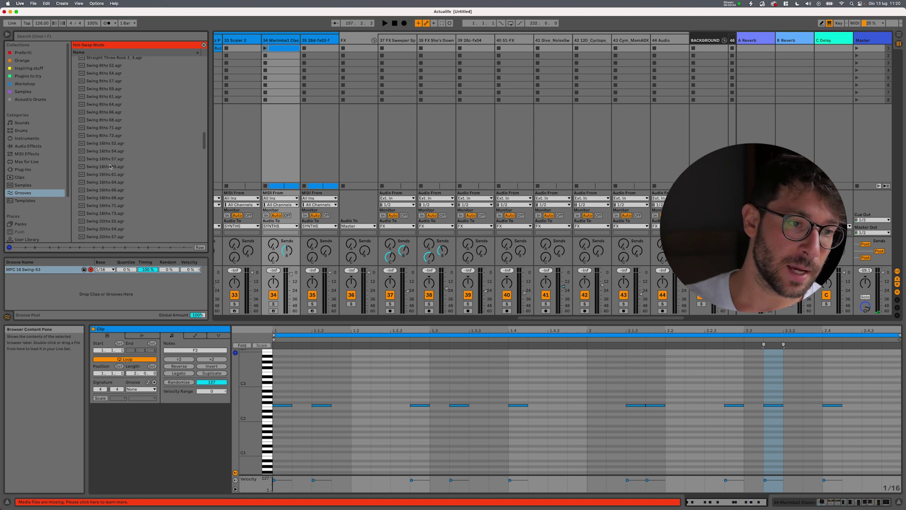
{"action": "double_click", "coordinate": [110, 166]}
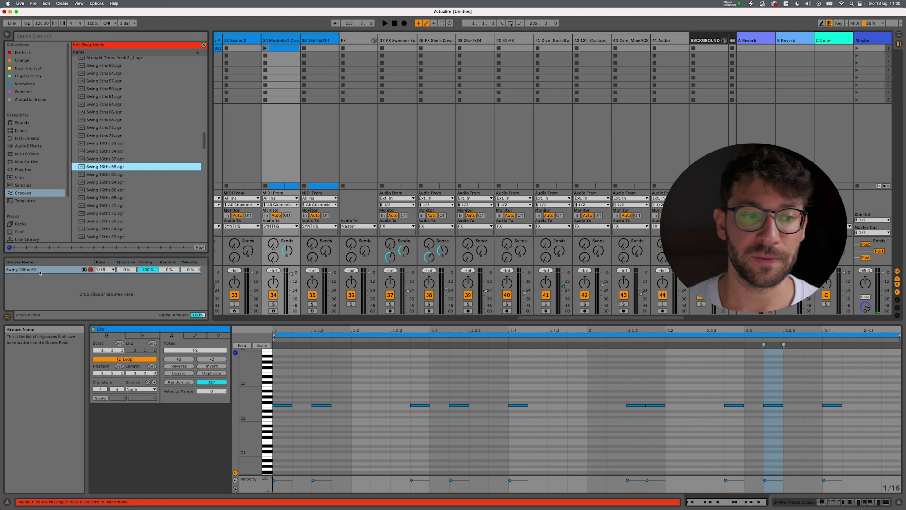
{"action": "left_click", "coordinate": [84, 269]}
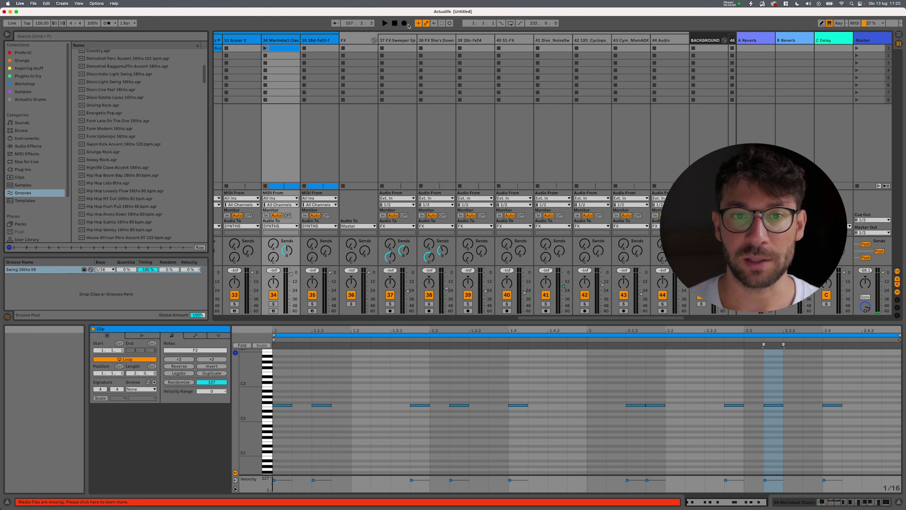
Set the Grit Life Kit drum clip's groove and start playback to hear it.
{"action": "scroll", "coordinate": [391, 44], "scroll_direction": "left", "scroll_amount": 10}
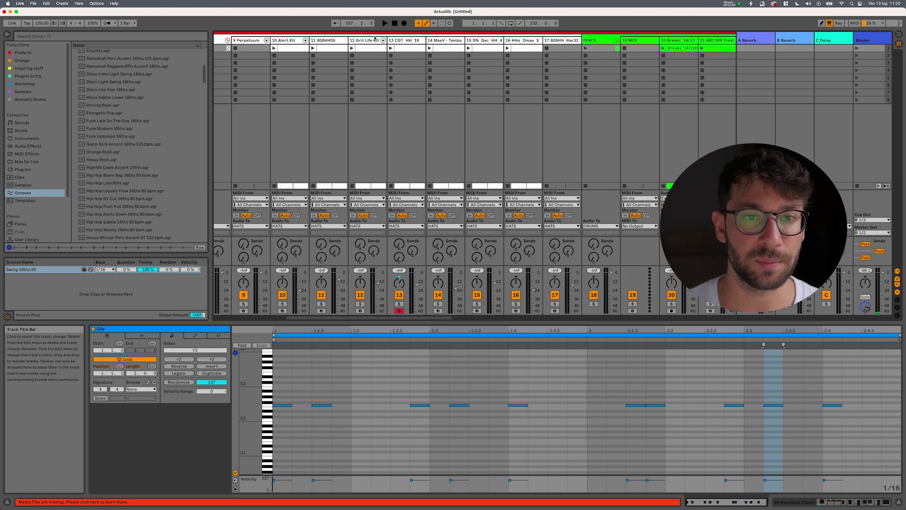
{"action": "left_click", "coordinate": [376, 49]}
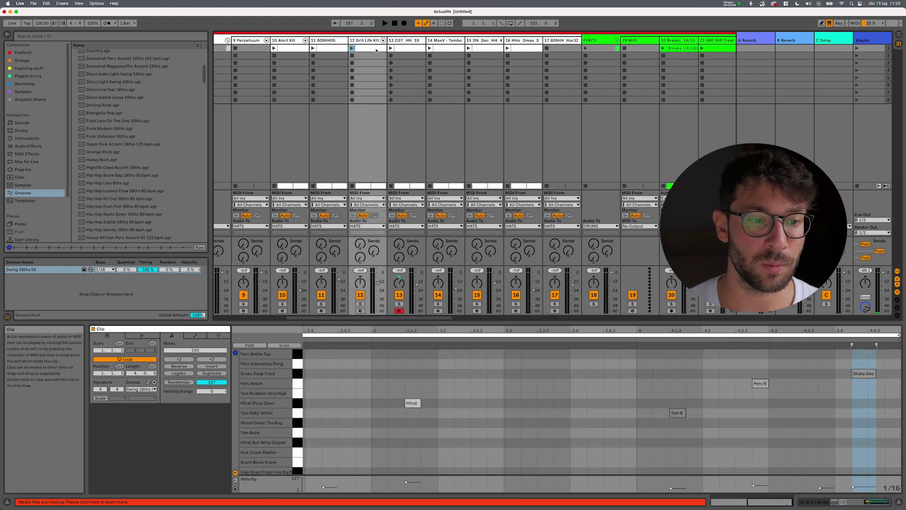
{"action": "left_click", "coordinate": [140, 390]}
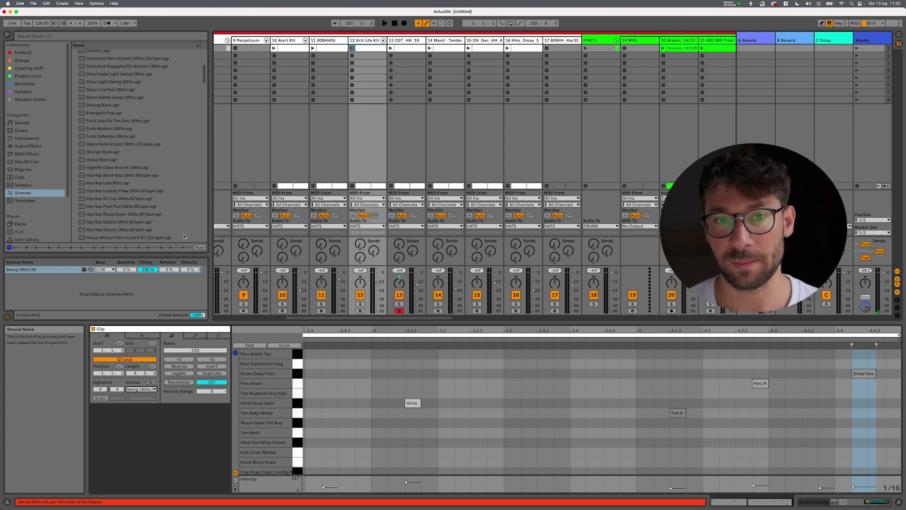
{"action": "key", "text": "space"}
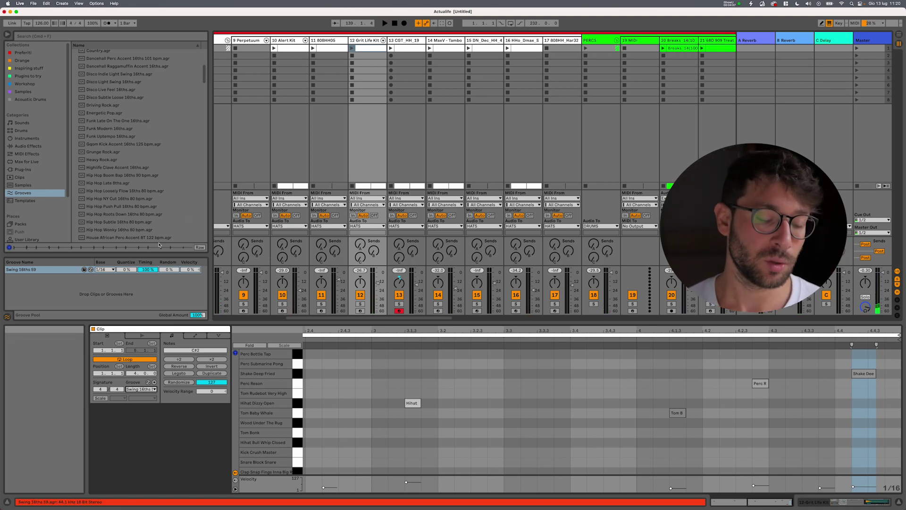
Hot-swap the current groove for Swing Logic 16ths 58.
{"action": "left_click", "coordinate": [91, 269]}
{"action": "scroll", "coordinate": [110, 222], "scroll_direction": "down", "scroll_amount": 10}
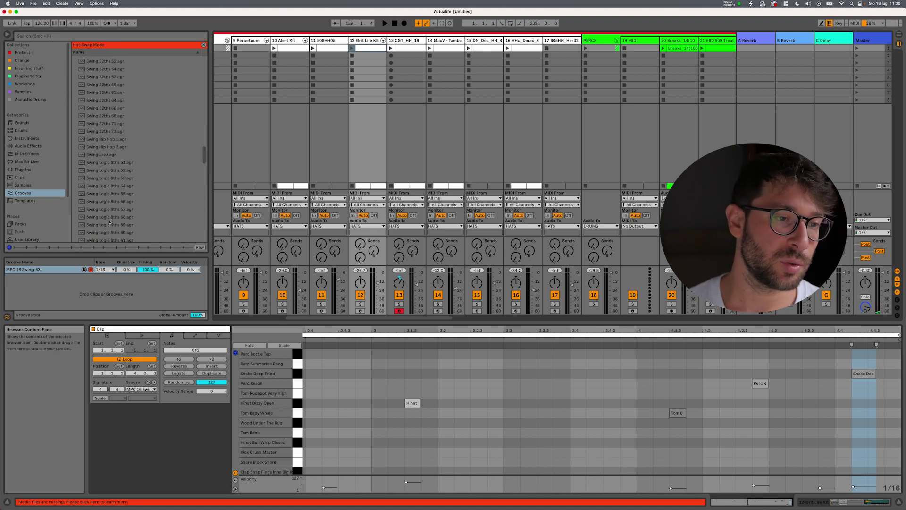
{"action": "scroll", "coordinate": [109, 222], "scroll_direction": "down", "scroll_amount": 3}
{"action": "scroll", "coordinate": [109, 218], "scroll_direction": "down", "scroll_amount": 8}
{"action": "double_click", "coordinate": [110, 220]}
{"action": "scroll", "coordinate": [110, 220], "scroll_direction": "down", "scroll_amount": 8}
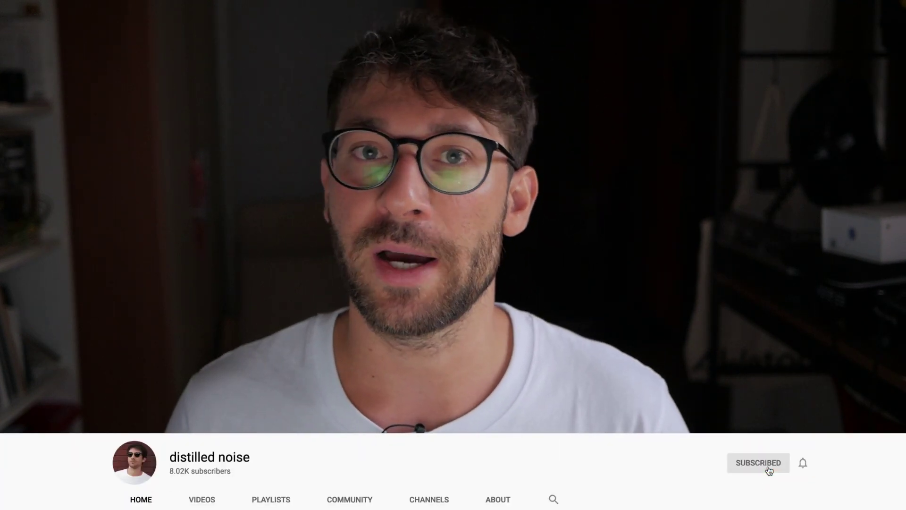
{"action": "left_click", "coordinate": [802, 462]}
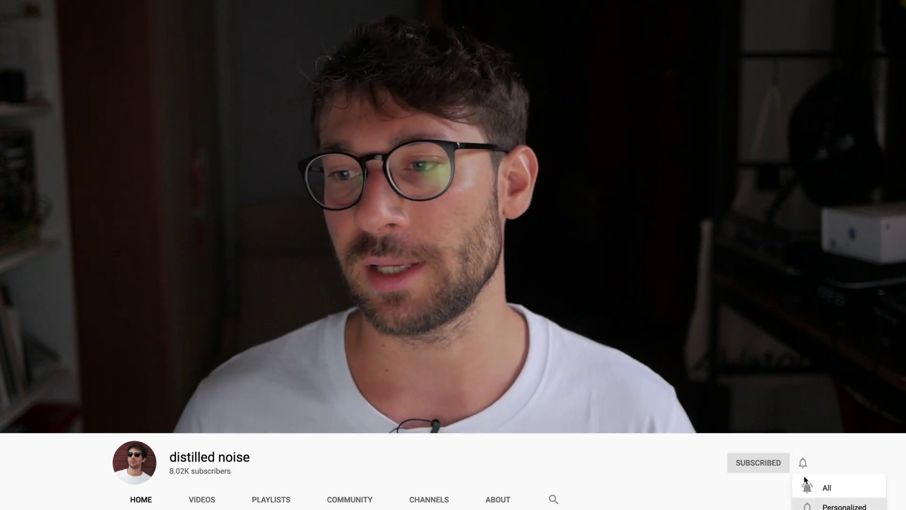
{"action": "left_click", "coordinate": [810, 491]}
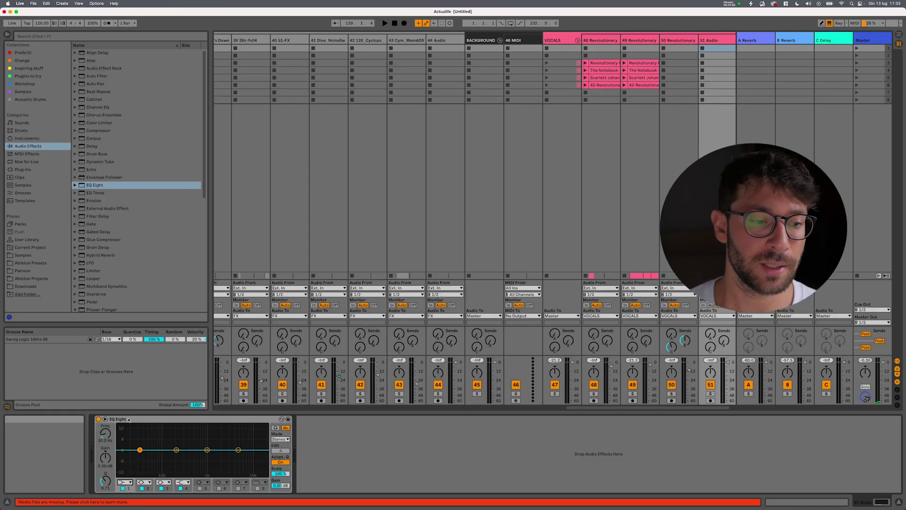
Make EQ Eight band 1 a low cut filter and adjust band 5's filter type.
{"action": "left_click", "coordinate": [130, 483]}
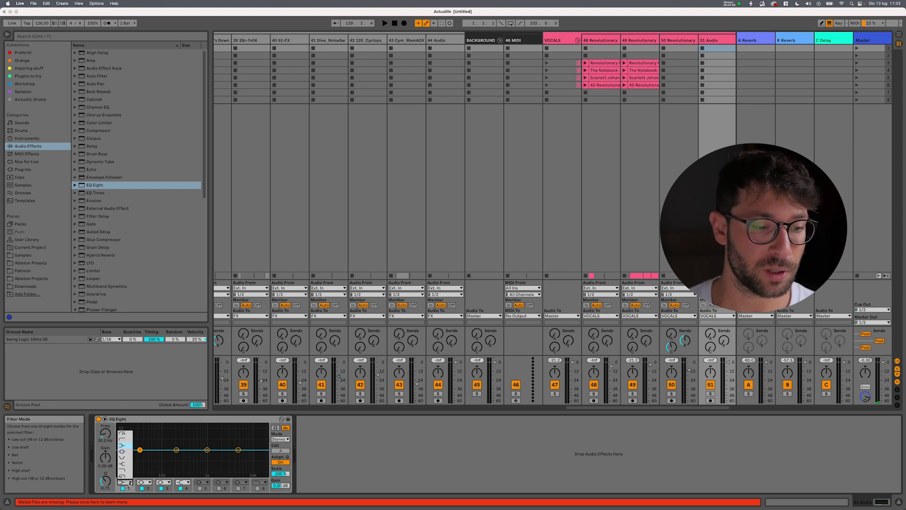
{"action": "left_click", "coordinate": [122, 440]}
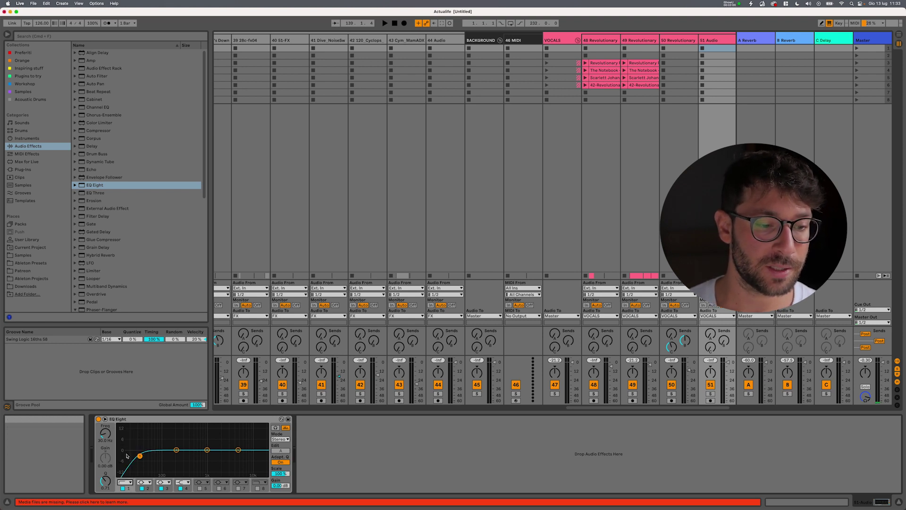
{"action": "left_click", "coordinate": [200, 482]}
{"action": "left_click", "coordinate": [200, 471]}
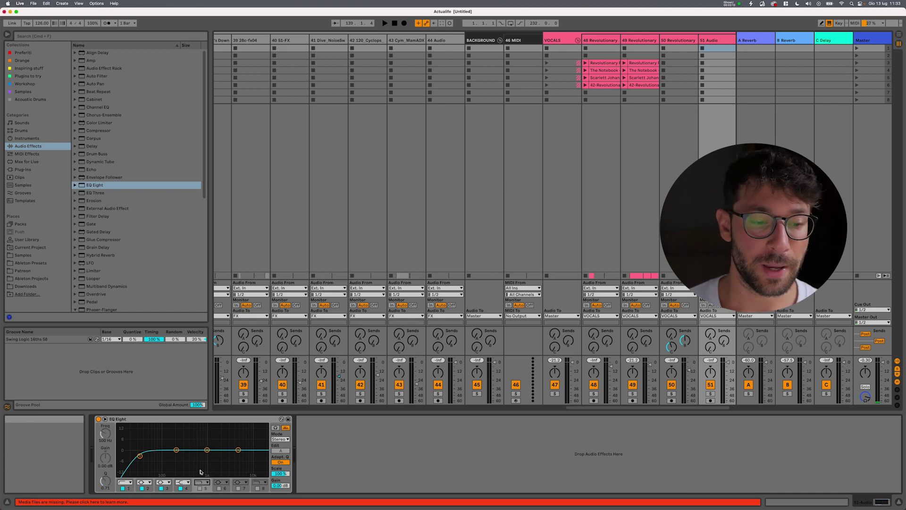
{"action": "left_click", "coordinate": [200, 489]}
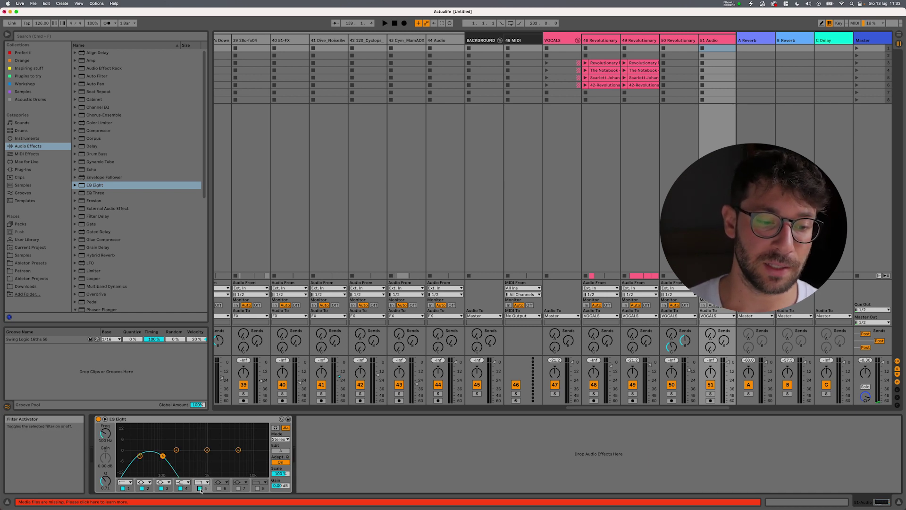
{"action": "left_click", "coordinate": [200, 489]}
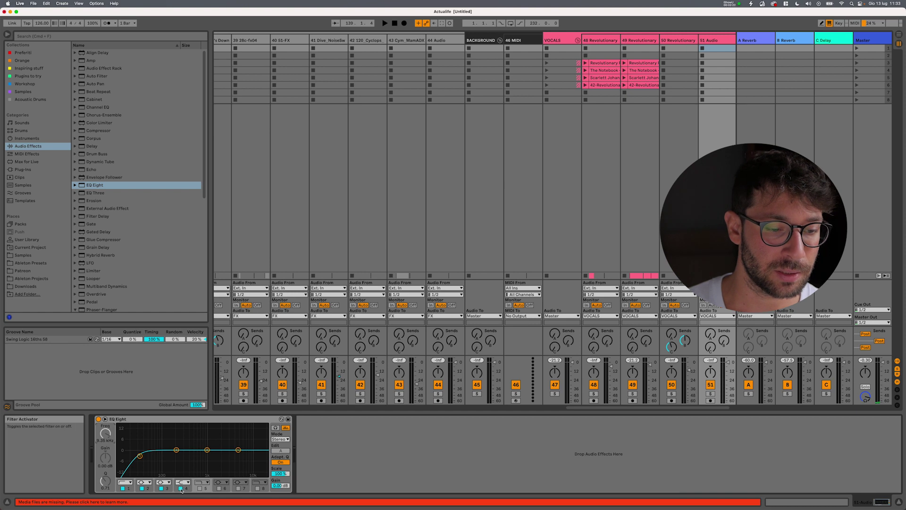
{"action": "left_click", "coordinate": [200, 489]}
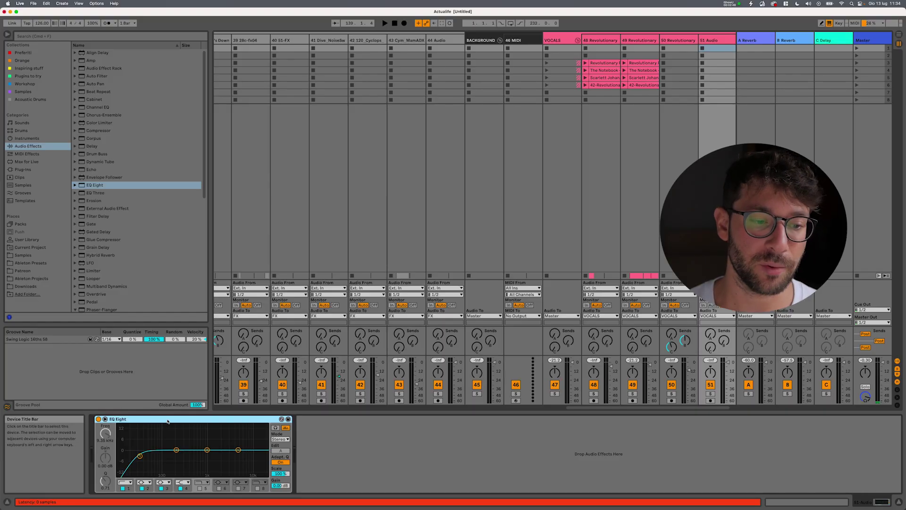
Save these EQ Eight settings as the default preset and delete the device.
{"action": "right_click", "coordinate": [167, 421]}
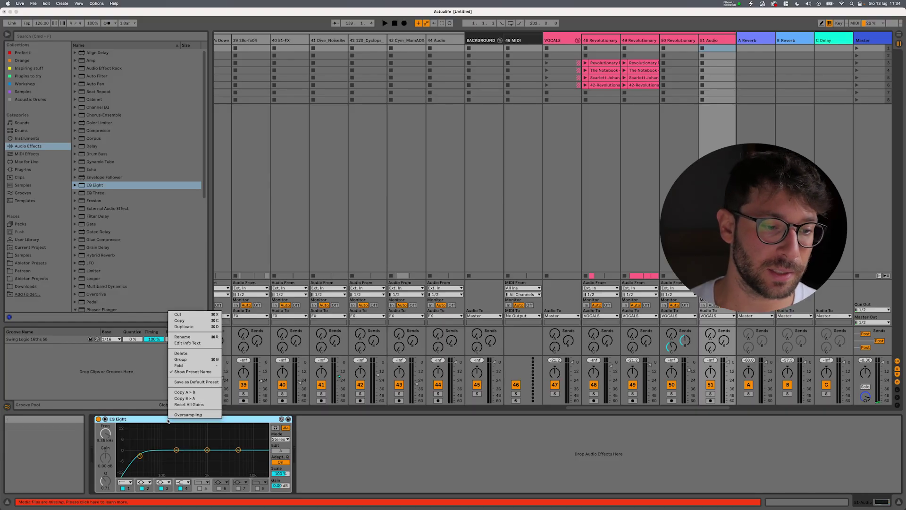
{"action": "left_click", "coordinate": [187, 385]}
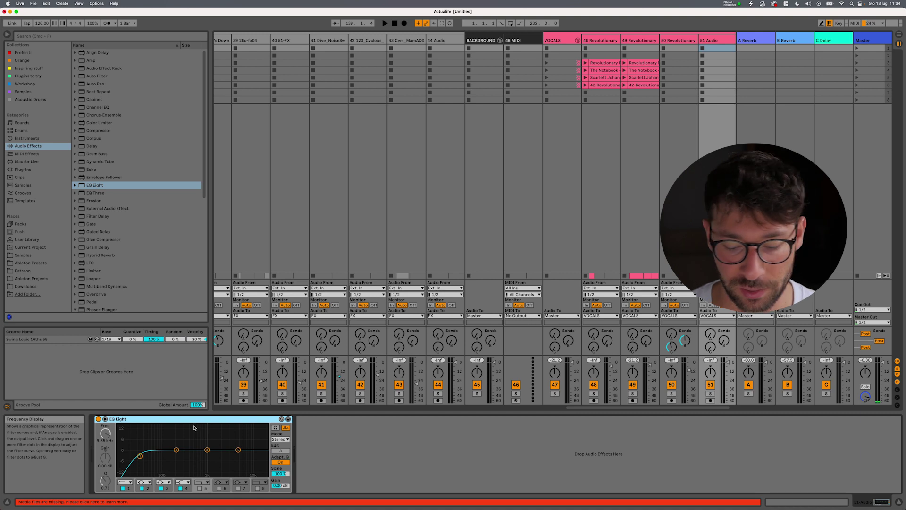
{"action": "key", "text": "Delete"}
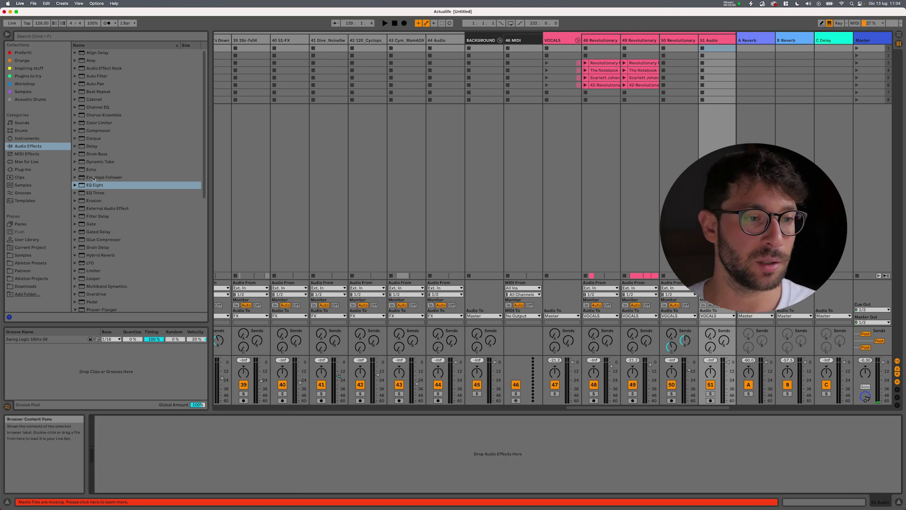
Load a fresh default EQ Eight, then insert MIDI track 53 after 52 Audio.
{"action": "double_click", "coordinate": [90, 185]}
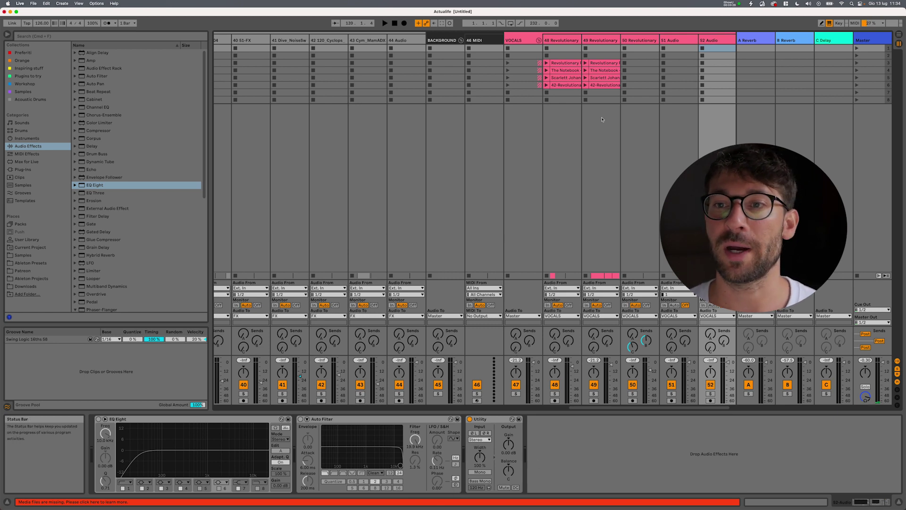
{"action": "right_click", "coordinate": [719, 41]}
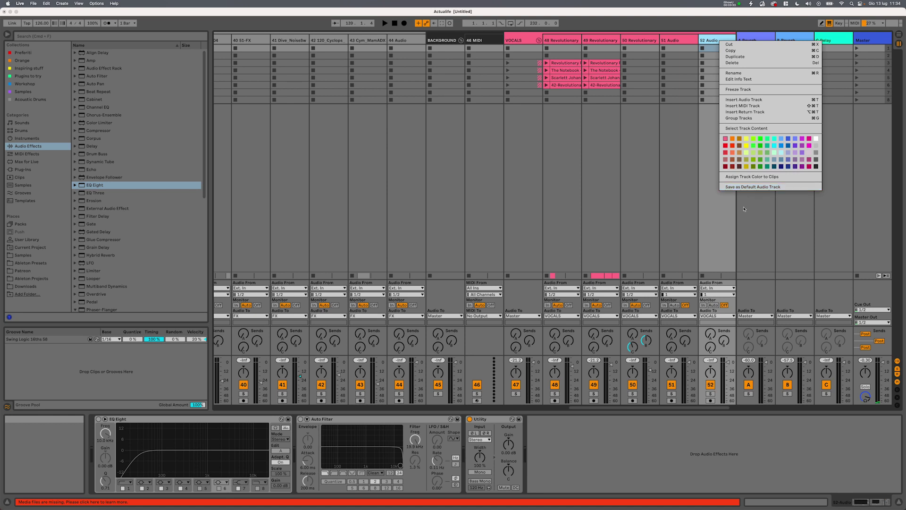
{"action": "left_click", "coordinate": [744, 209]}
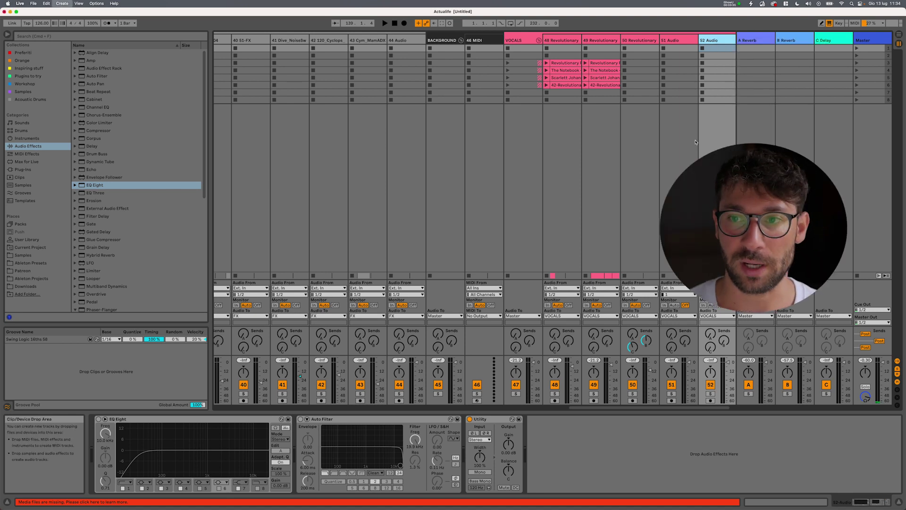
{"action": "key", "text": "super+shift+t"}
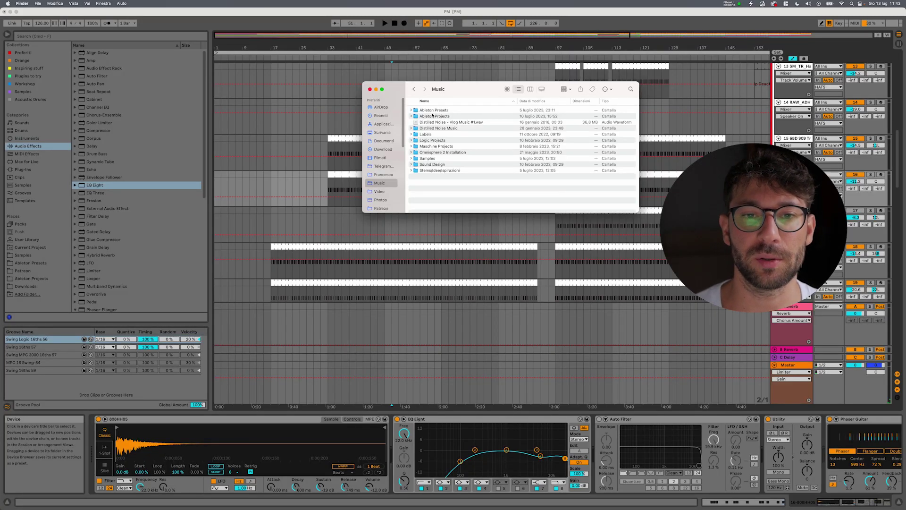
Select Ableton Presets in Finder, return to Live and show that folder's contents.
{"action": "left_click", "coordinate": [431, 110]}
{"action": "key", "text": "super+Tab"}
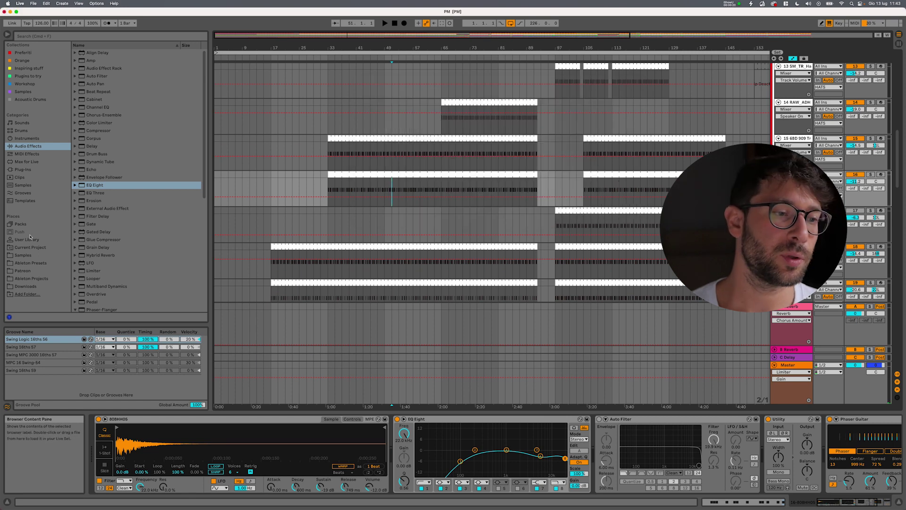
{"action": "left_click", "coordinate": [46, 266]}
{"action": "scroll", "coordinate": [137, 213], "scroll_direction": "down", "scroll_amount": 10}
Start the arrangement playing from track 16's clip.
{"action": "left_click", "coordinate": [410, 180]}
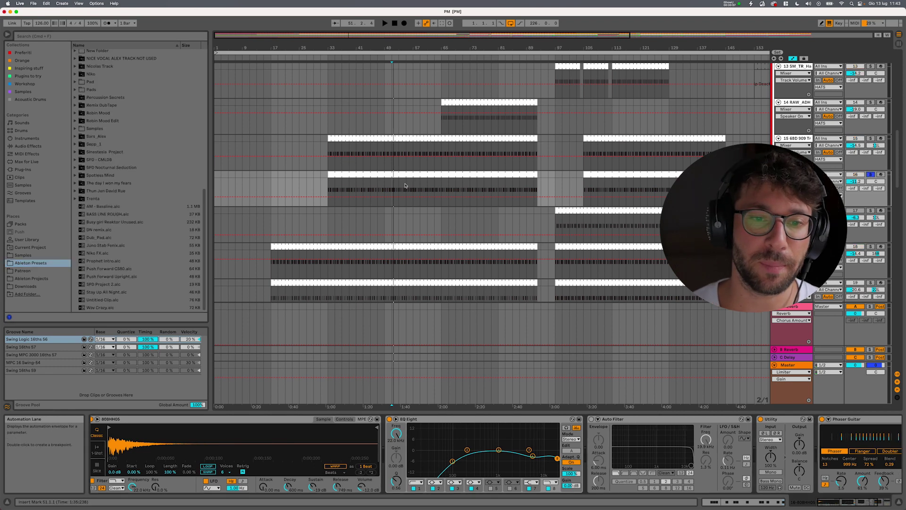
{"action": "key", "text": "space"}
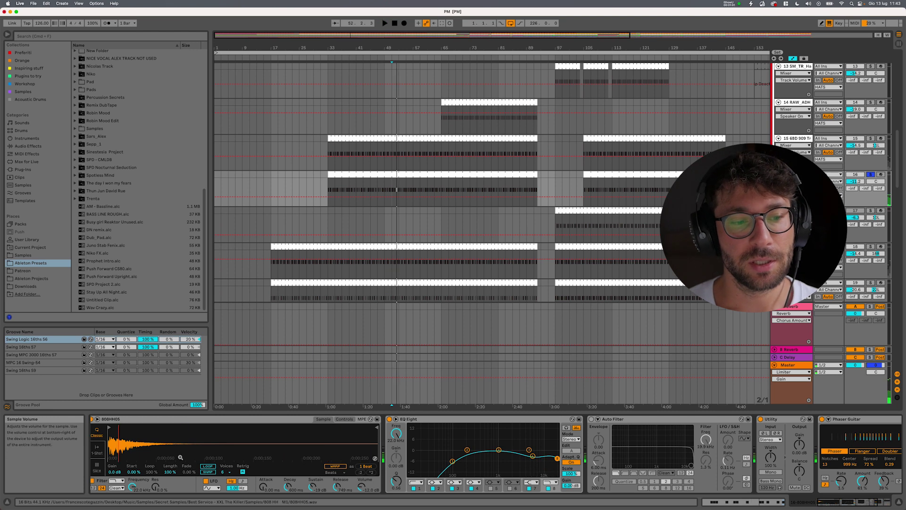
{"action": "scroll", "coordinate": [183, 456], "scroll_direction": "left", "scroll_amount": 1}
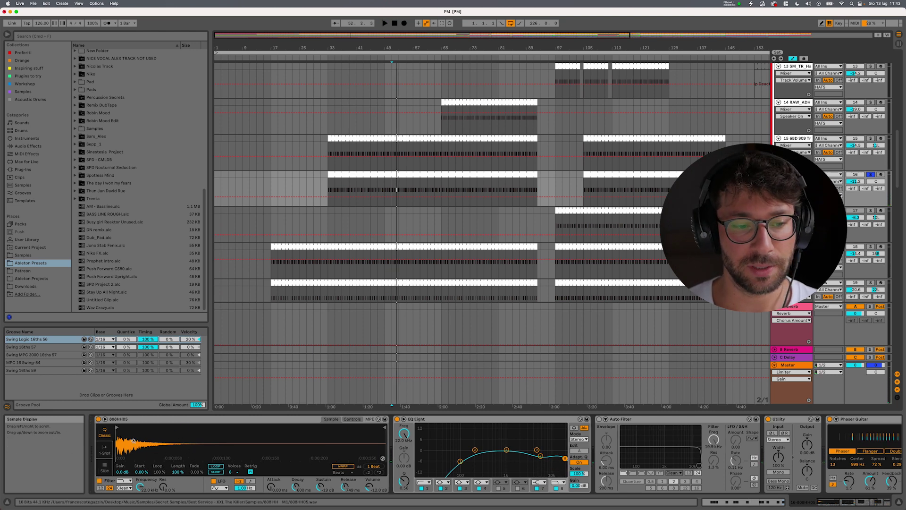
{"action": "scroll", "coordinate": [330, 421], "scroll_direction": "right", "scroll_amount": 10}
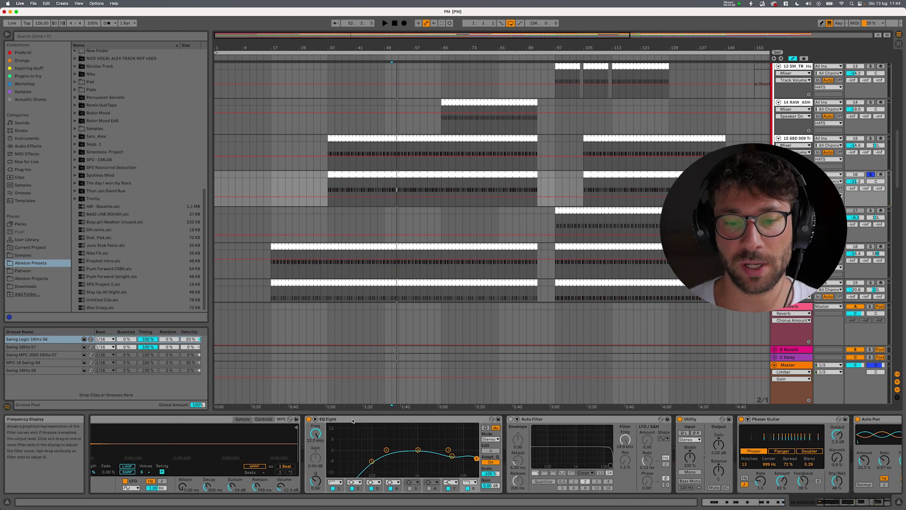
{"action": "scroll", "coordinate": [527, 452], "scroll_direction": "right", "scroll_amount": 9}
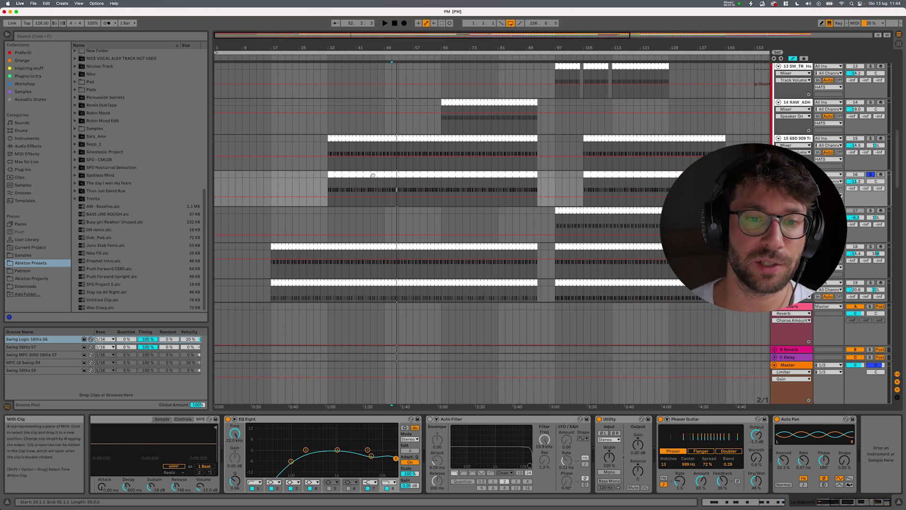
Save track 16's MIDI clip into Ableton Presets under the name HH - Pattern.
{"action": "left_click_drag", "start_coordinate": [374, 175], "coordinate": [145, 286]}
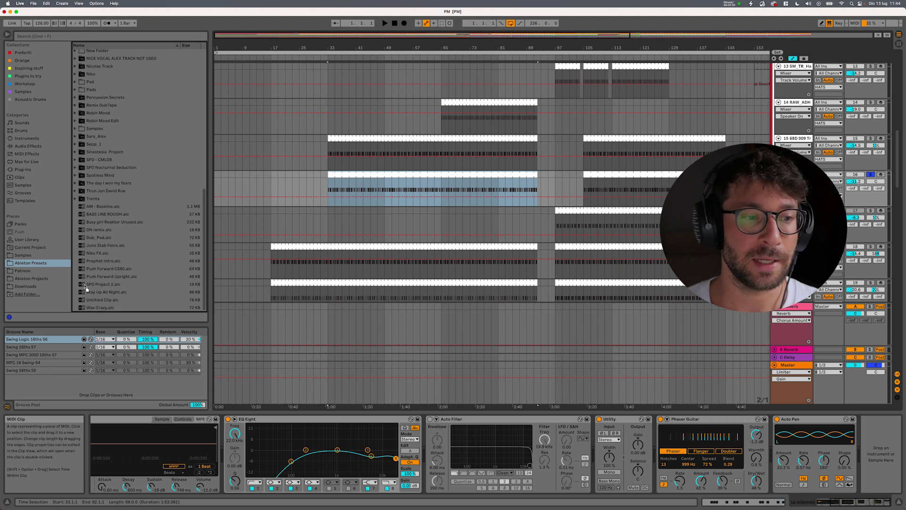
{"action": "left_click_drag", "start_coordinate": [74, 285], "coordinate": [120, 259]}
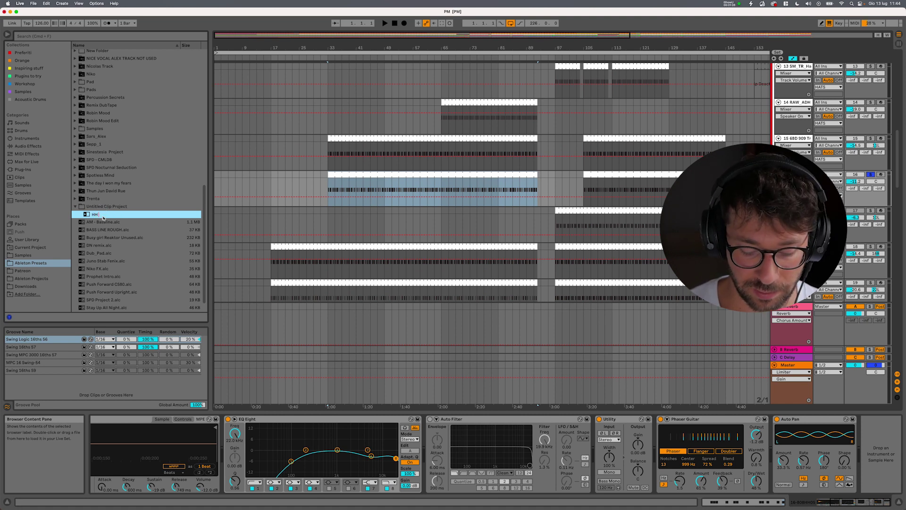
{"action": "type", "text": "HH - Pattern"}
{"action": "key", "text": "Return"}
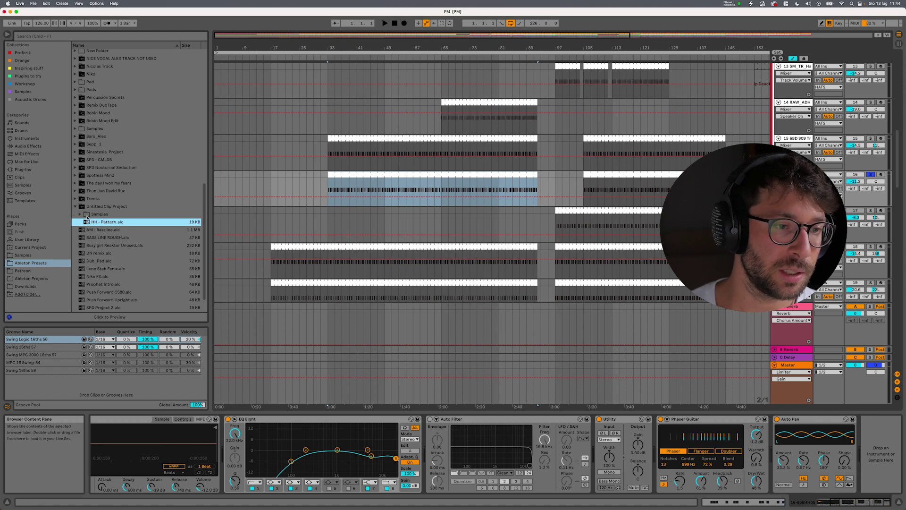
Rename the Untitled Clip Project folder to PM.
{"action": "left_click", "coordinate": [87, 216]}
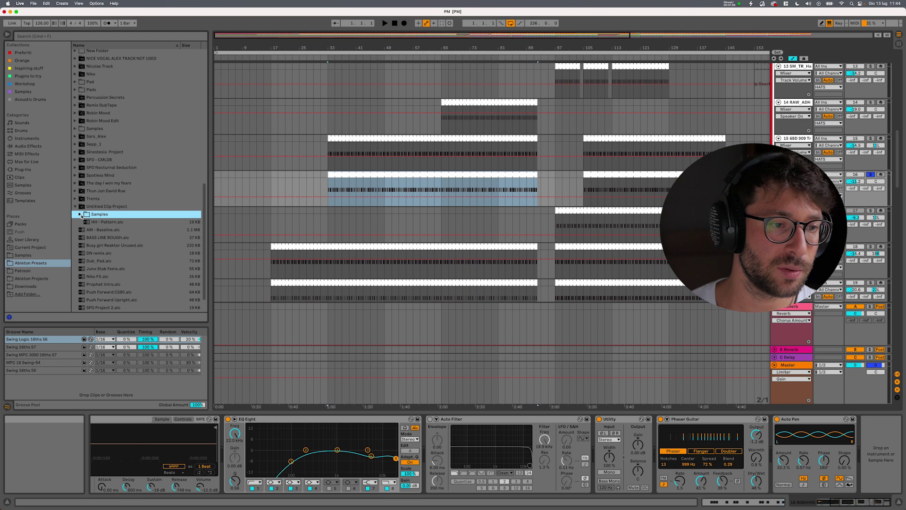
{"action": "left_click", "coordinate": [108, 207]}
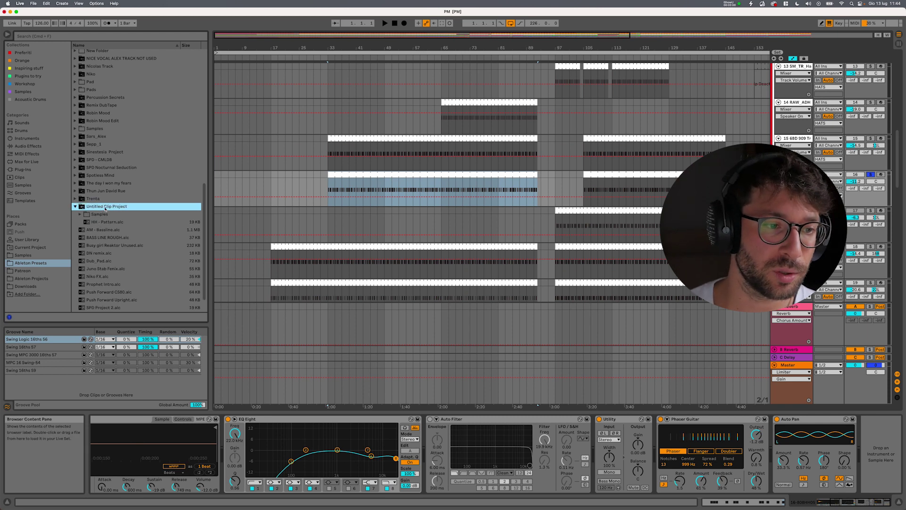
{"action": "right_click", "coordinate": [109, 209]}
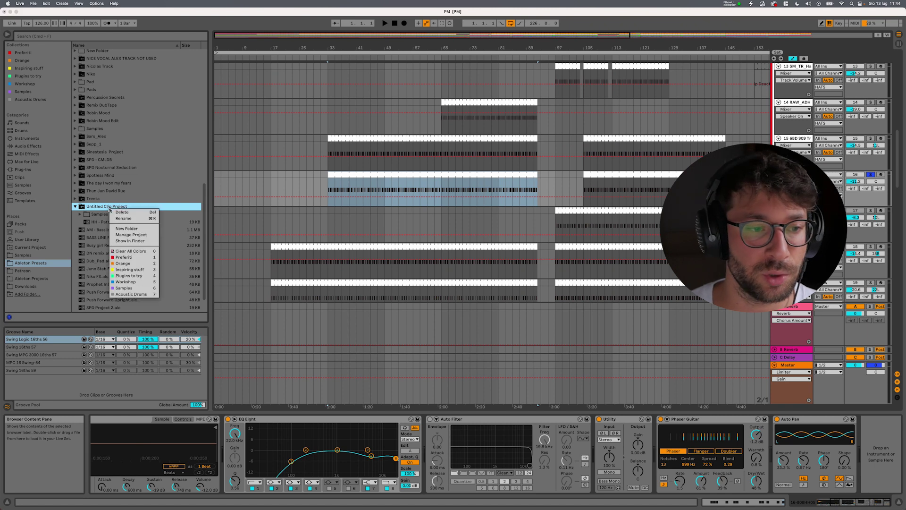
{"action": "left_click", "coordinate": [123, 217]}
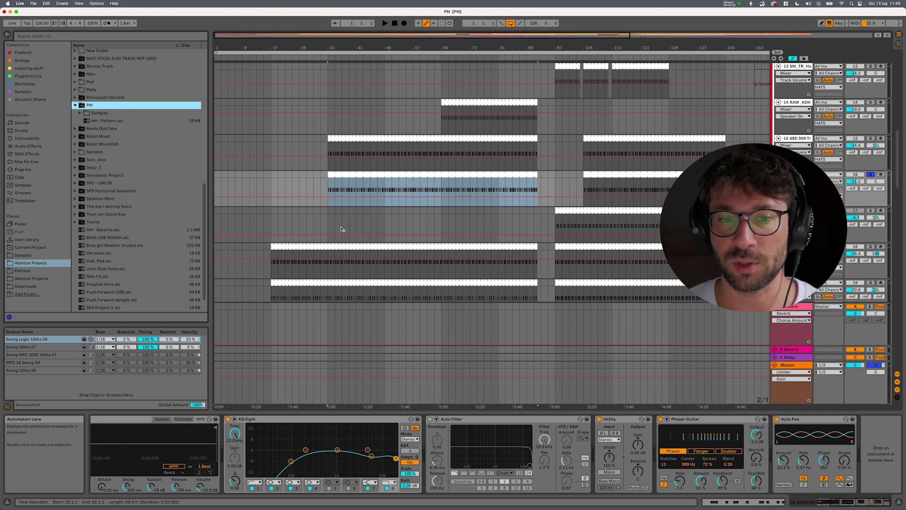
Save the purple MIDI clip into the PM folder as Bassline.alc, beside HH - Pattern.
{"action": "scroll", "coordinate": [410, 217], "scroll_direction": "down", "scroll_amount": 10}
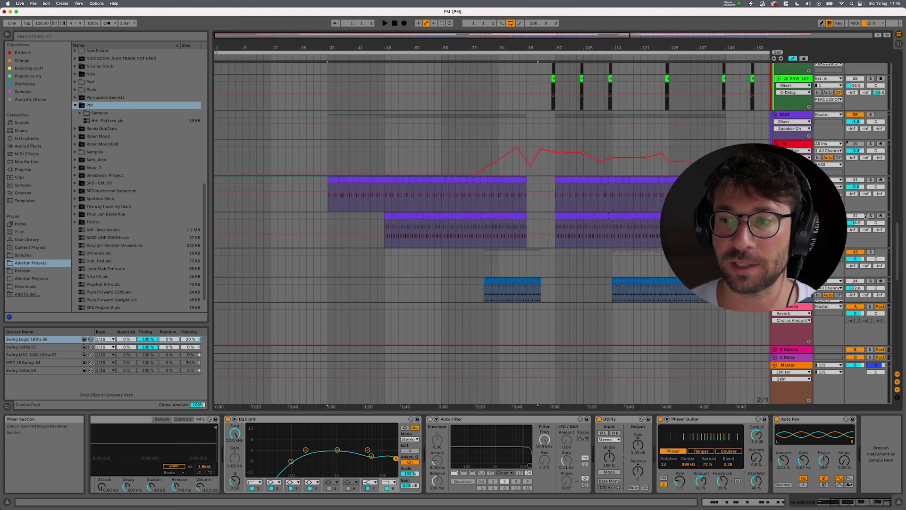
{"action": "left_click", "coordinate": [415, 217]}
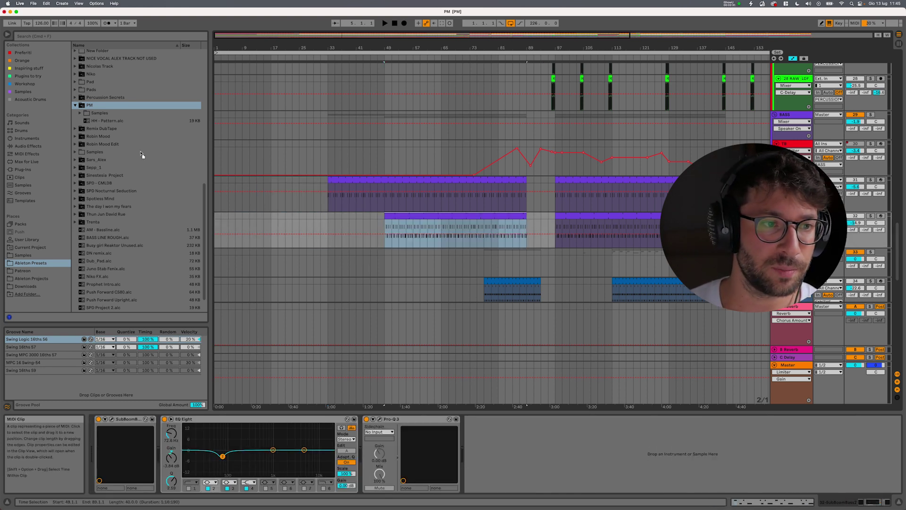
{"action": "left_click", "coordinate": [103, 106]}
{"action": "left_click_drag", "start_coordinate": [103, 108], "coordinate": [103, 107]}
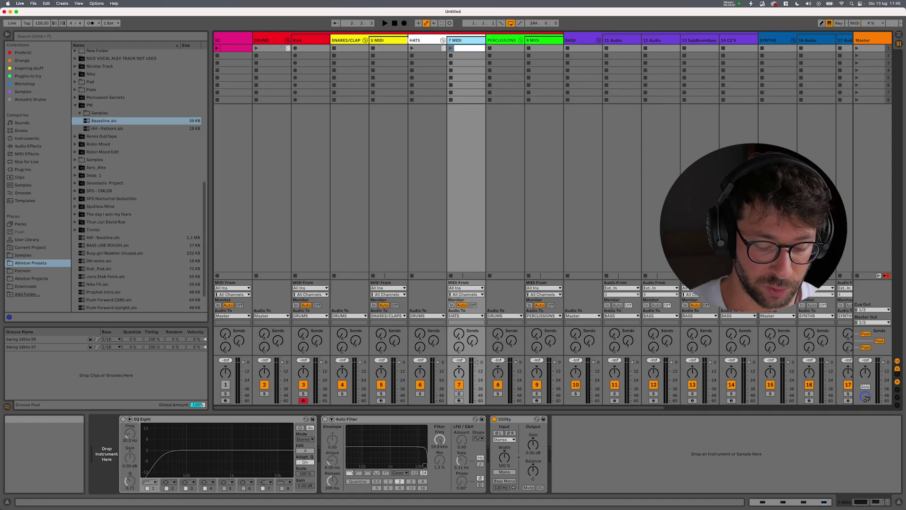
Duplicate 7 MIDI into 8 MIDI, delete all its devices, and select its first clip slot.
{"action": "key", "text": "super+d"}
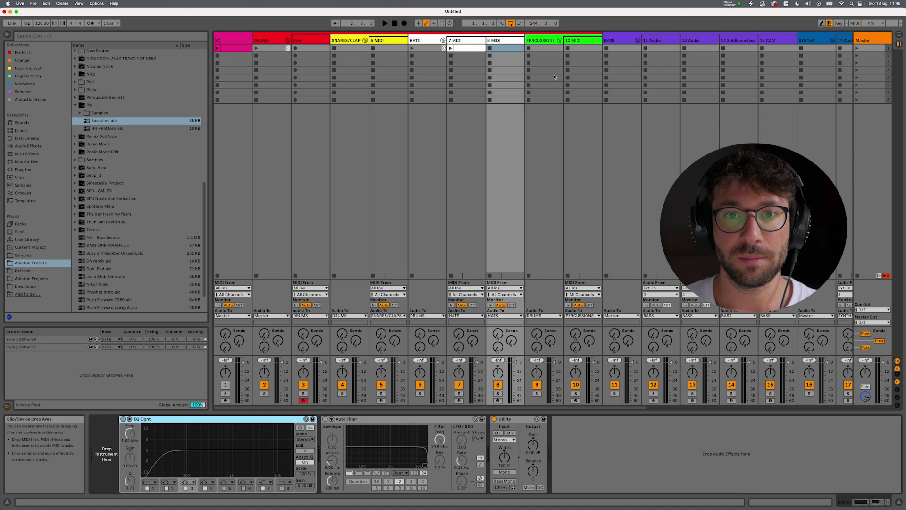
{"action": "left_click", "coordinate": [418, 41]}
{"action": "left_click", "coordinate": [503, 41]}
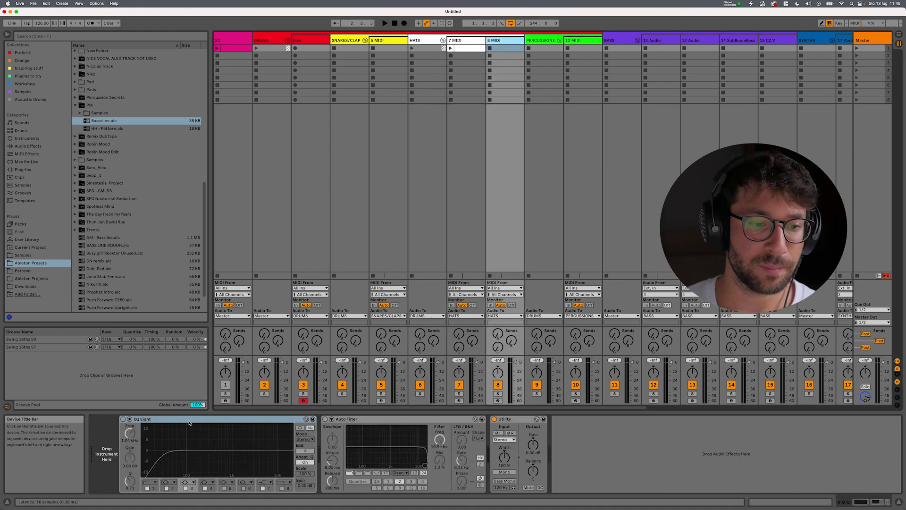
{"action": "key", "text": "Delete"}
{"action": "key", "text": "Delete"}
{"action": "key", "text": "Delete"}
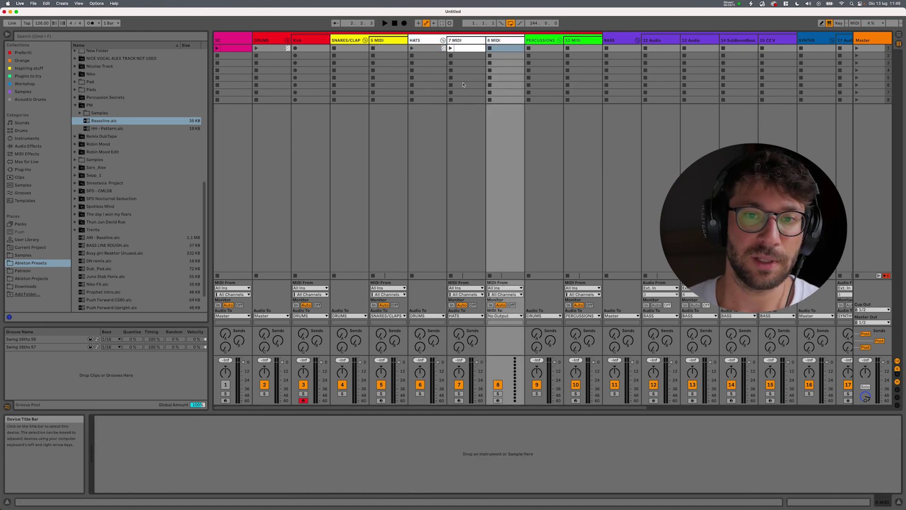
{"action": "left_click", "coordinate": [501, 50]}
Load HH - Pattern.alc into 8 MIDI's first clip slot and launch it.
{"action": "left_click_drag", "start_coordinate": [106, 130], "coordinate": [502, 53]}
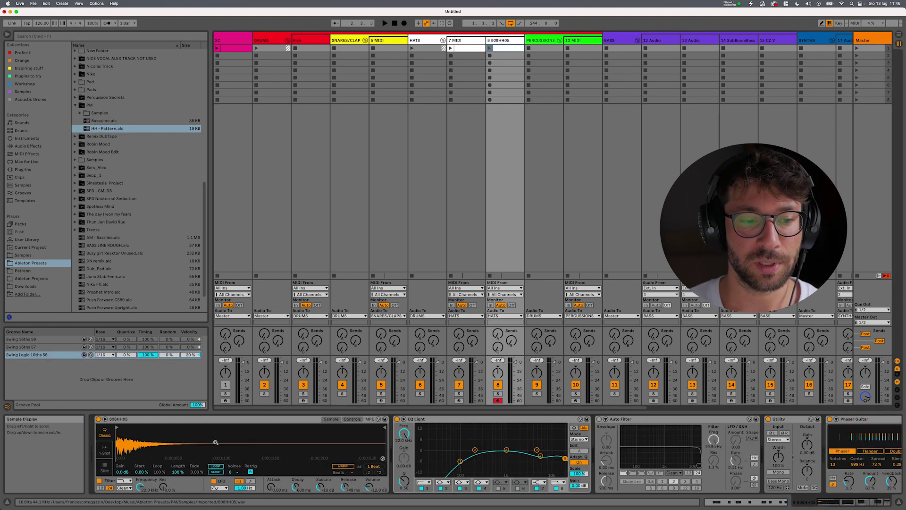
{"action": "left_click", "coordinate": [489, 47]}
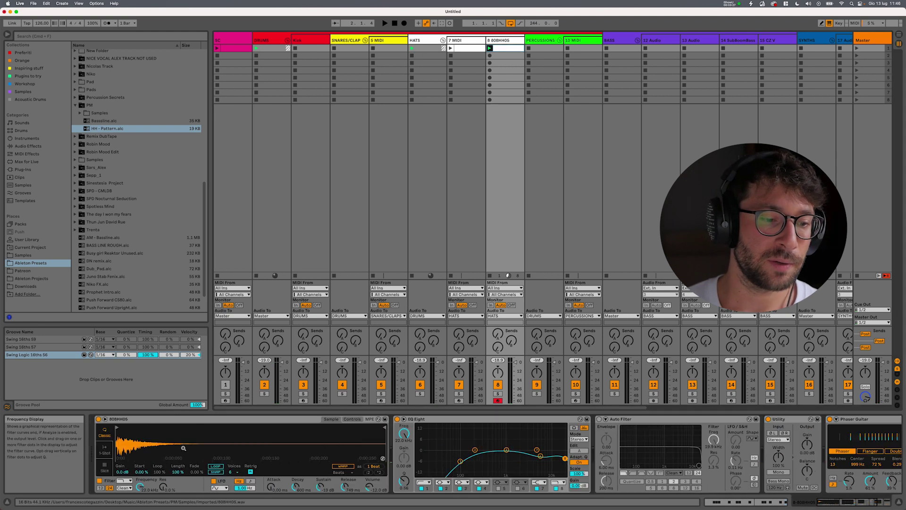
{"action": "scroll", "coordinate": [143, 448], "scroll_direction": "left", "scroll_amount": 5}
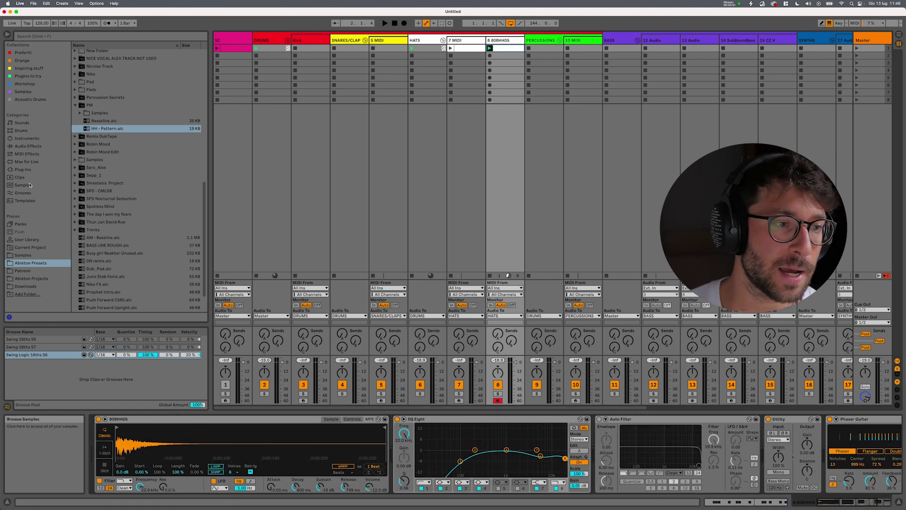
Search Samples for hh and load MaxV - KR - Closed HH 01 into Simpler.
{"action": "left_click", "coordinate": [29, 185]}
{"action": "type", "text": "hh"}
{"action": "left_click", "coordinate": [96, 114]}
{"action": "key", "text": "Return"}
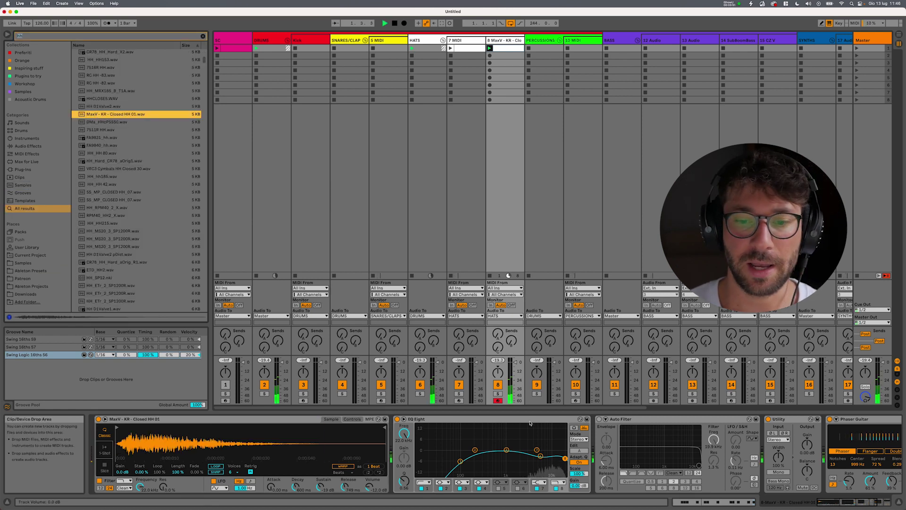
{"action": "mouse_move", "coordinate": [568, 507]}
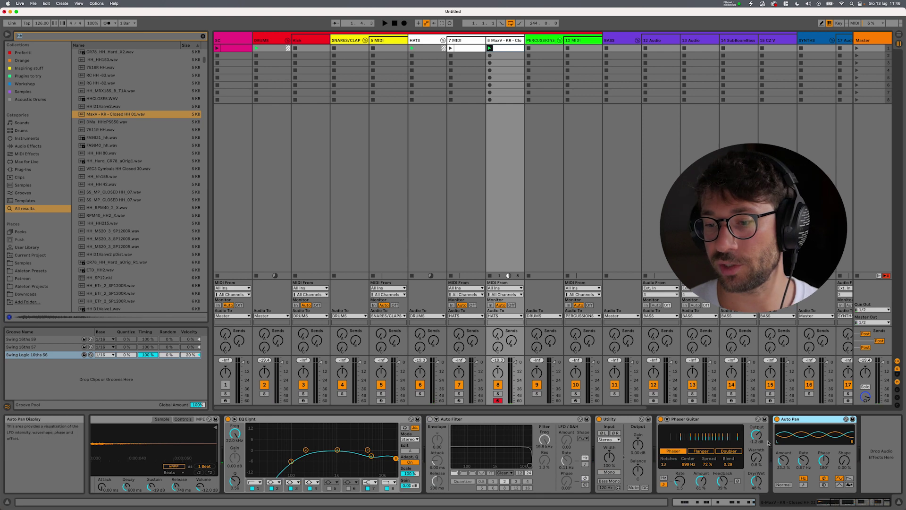